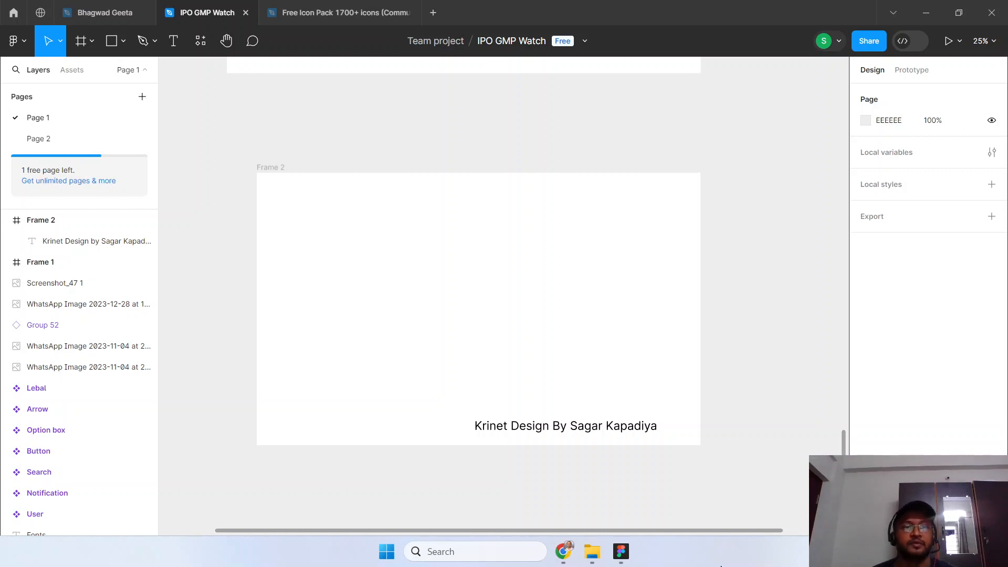
Draw a rectangle about 1033 × 260 in the upper middle of Frame 2.
left_click(123, 41)
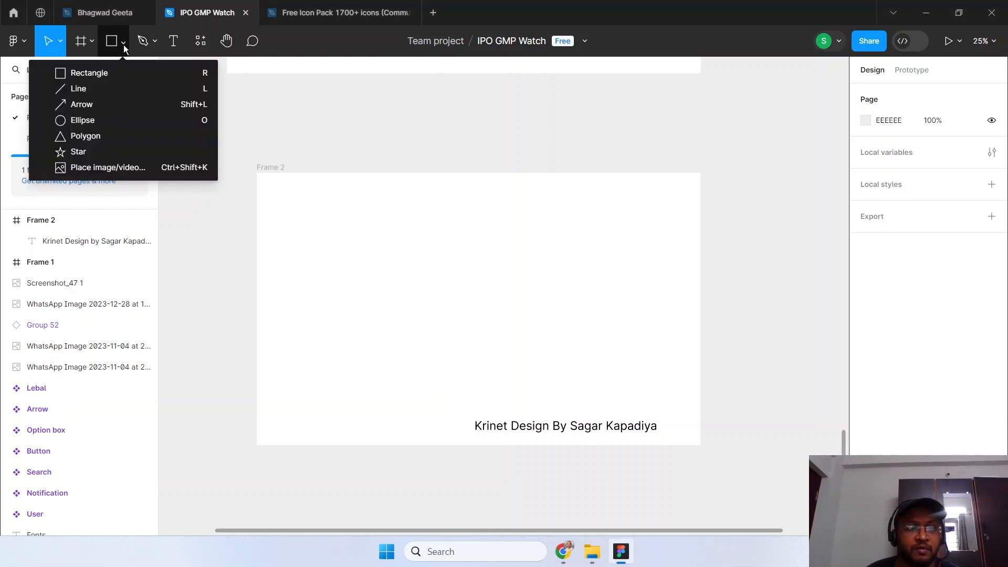
left_click(127, 73)
left_click_drag(369, 243, 539, 286)
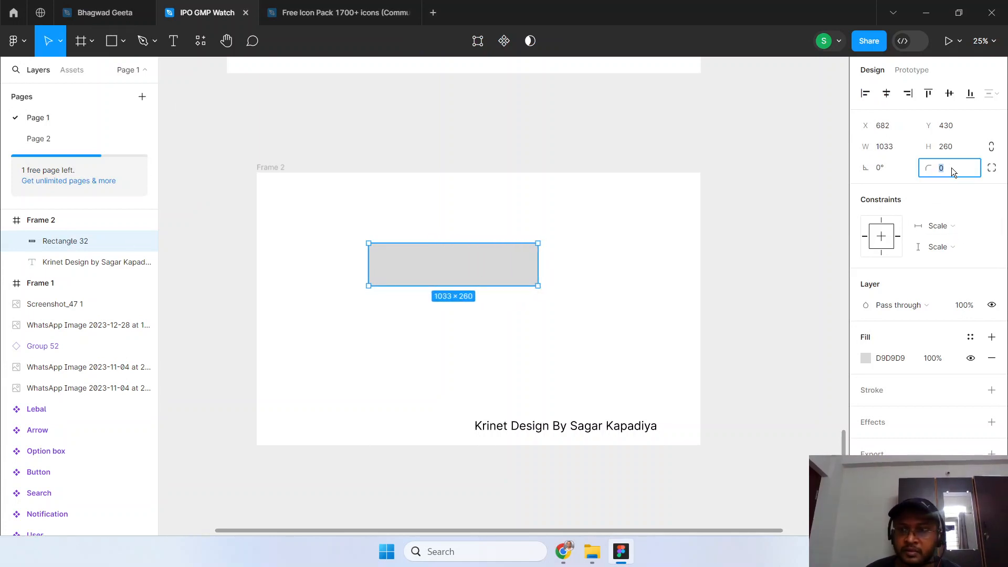
Give the new rectangle a corner radius of 200 and the red-orange document colour F93A11 as its fill.
type("00")
key("Return")
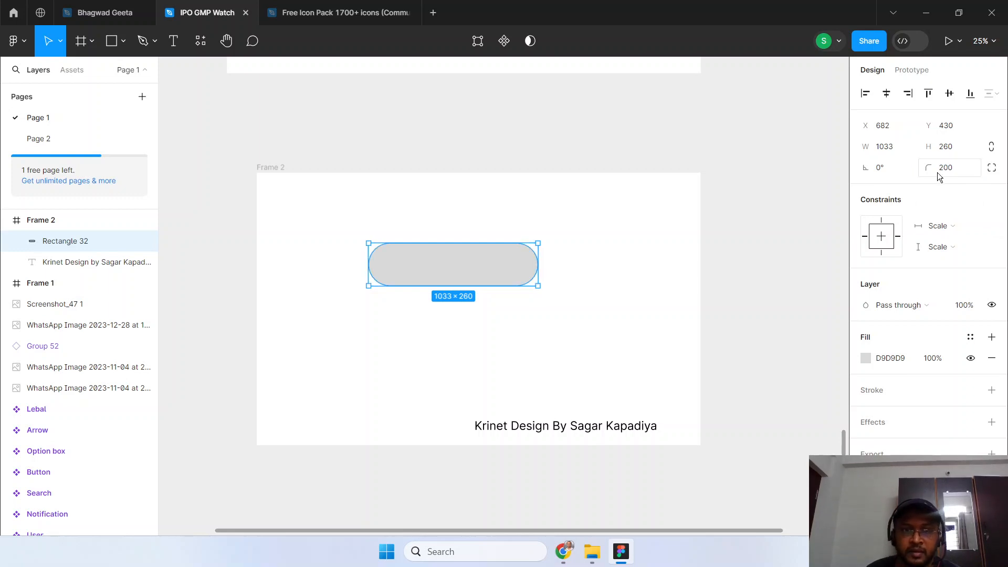
left_click(867, 361)
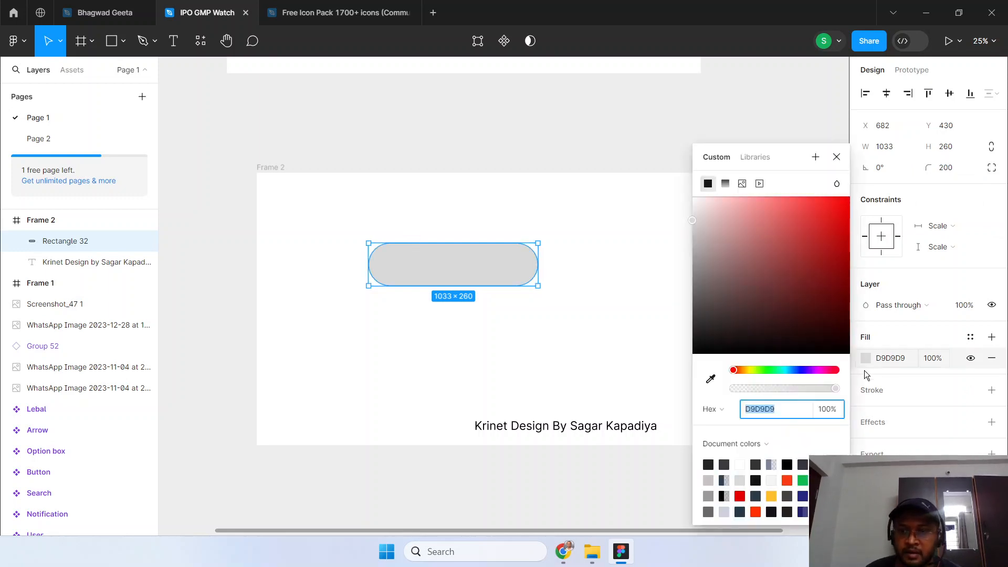
left_click(786, 480)
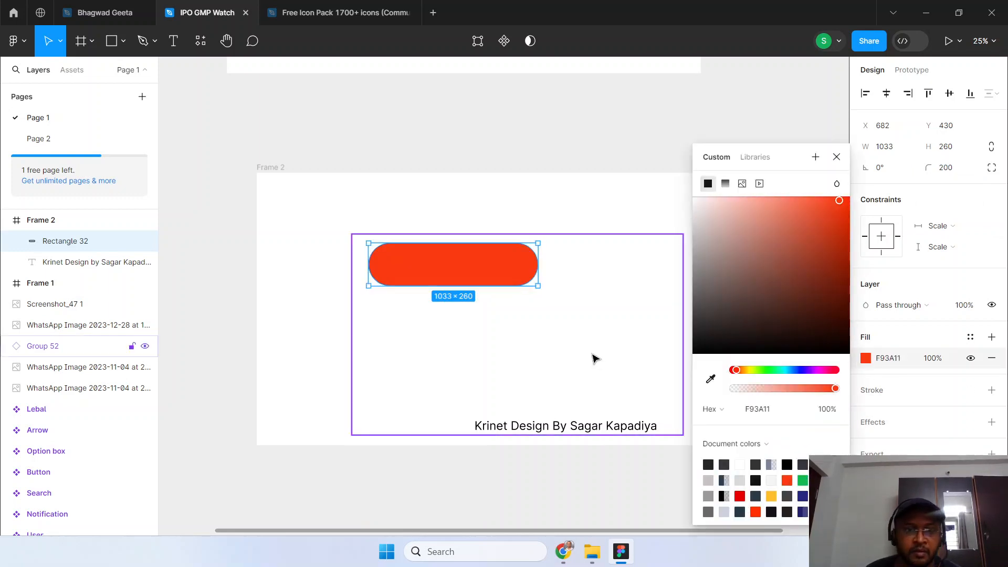
Add the text "Button" just below the red rectangle in Frame 2.
left_click(595, 356)
left_click(173, 40)
left_click_drag(421, 247, 480, 269)
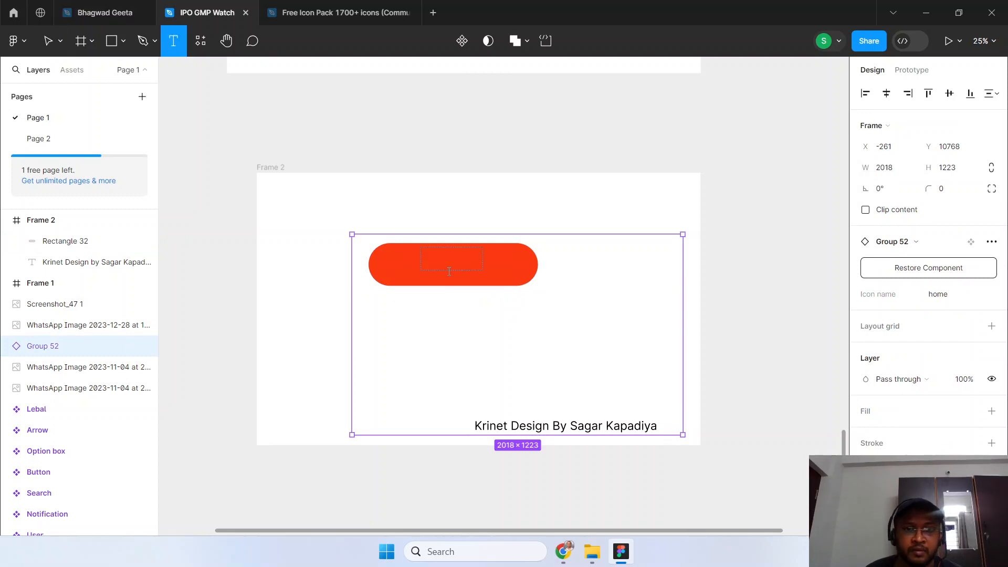
left_click(45, 241)
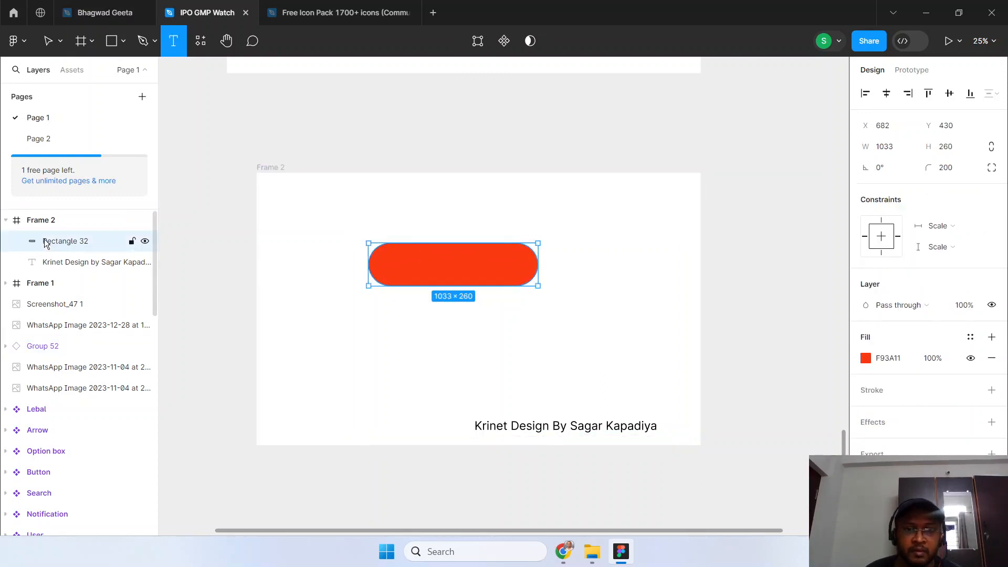
left_click(441, 314)
type("Button")
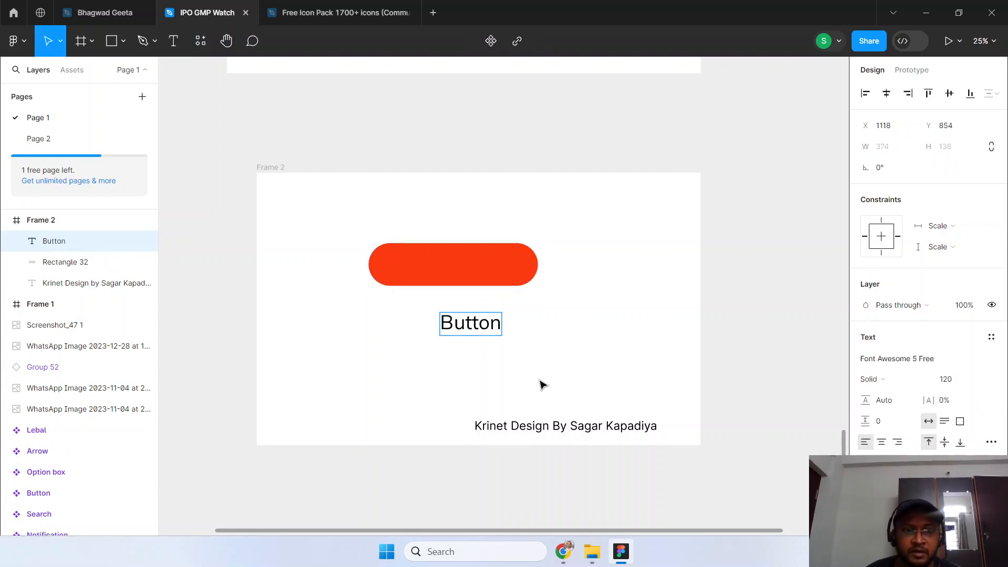
key("Escape")
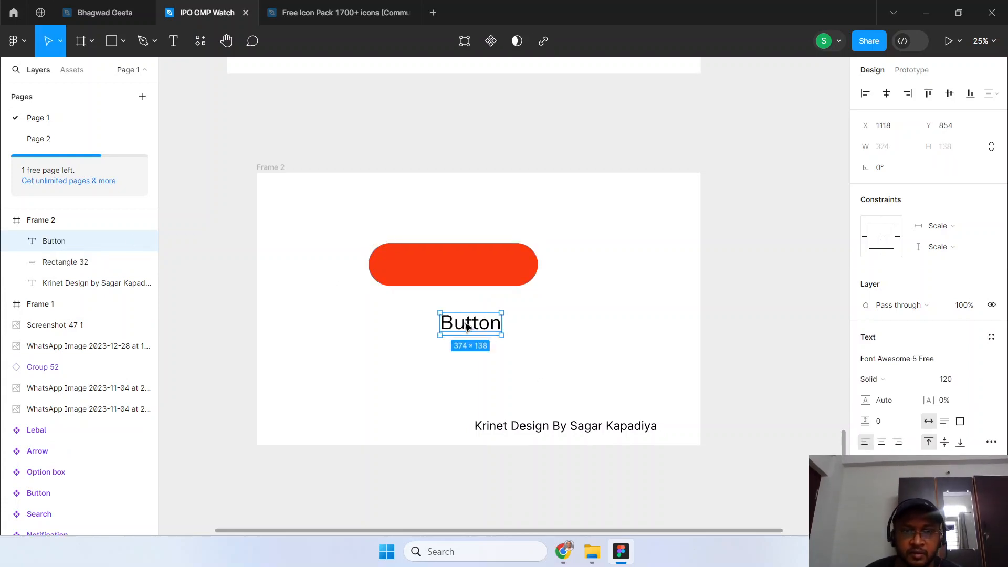
Place the "Button" text on the right part of the red rectangle at X 1141, Y 506 and colour it white.
left_click_drag(467, 329, 472, 275)
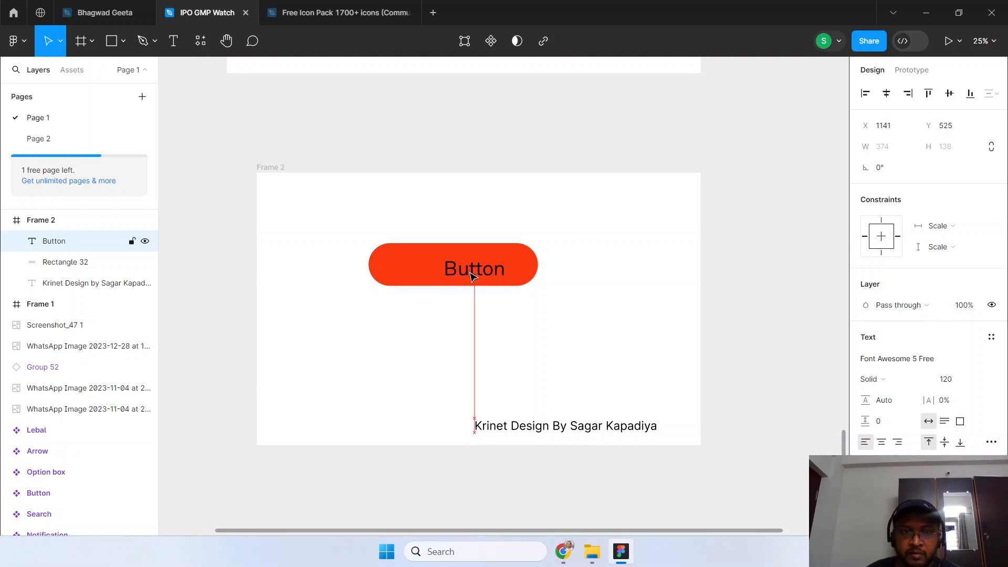
key("Up")
key("Up")
key("Up")
key("Up")
key("Up")
key("Up")
key("Up")
key("Up")
key("Up")
key("Up")
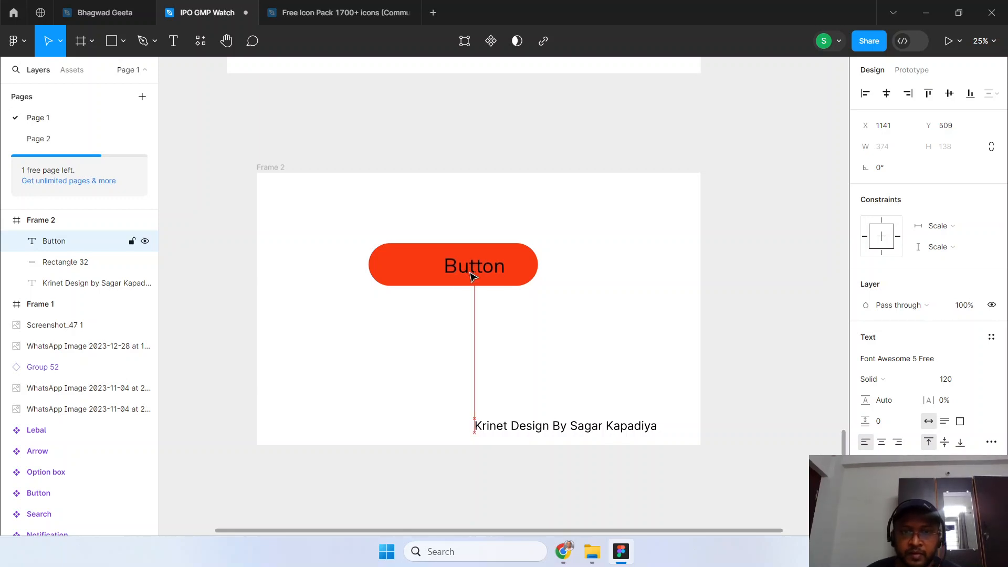
left_click_drag(472, 275, 472, 272)
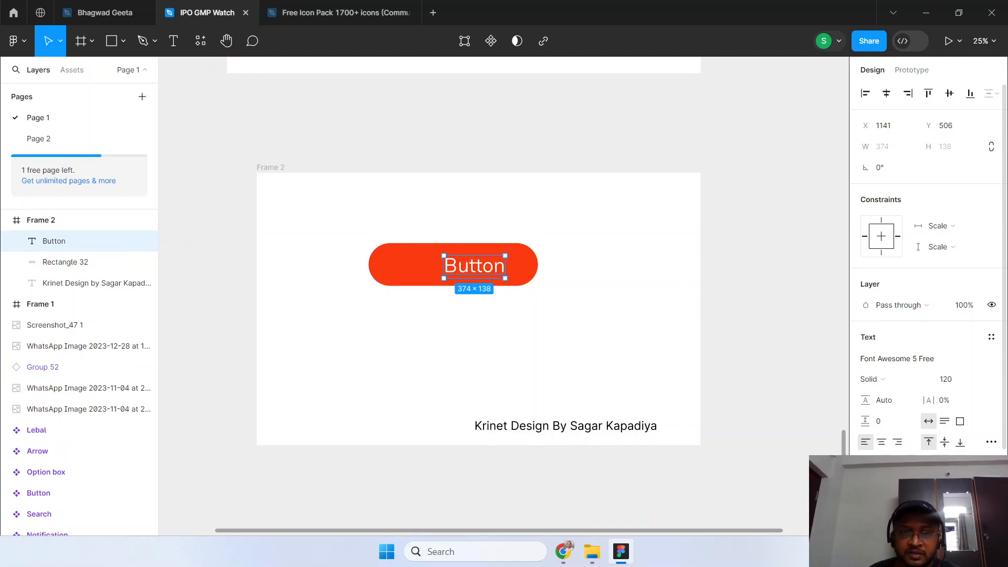
Group the "Button" text with Rectangle 32 and expand the group's layers.
left_click(30, 262)
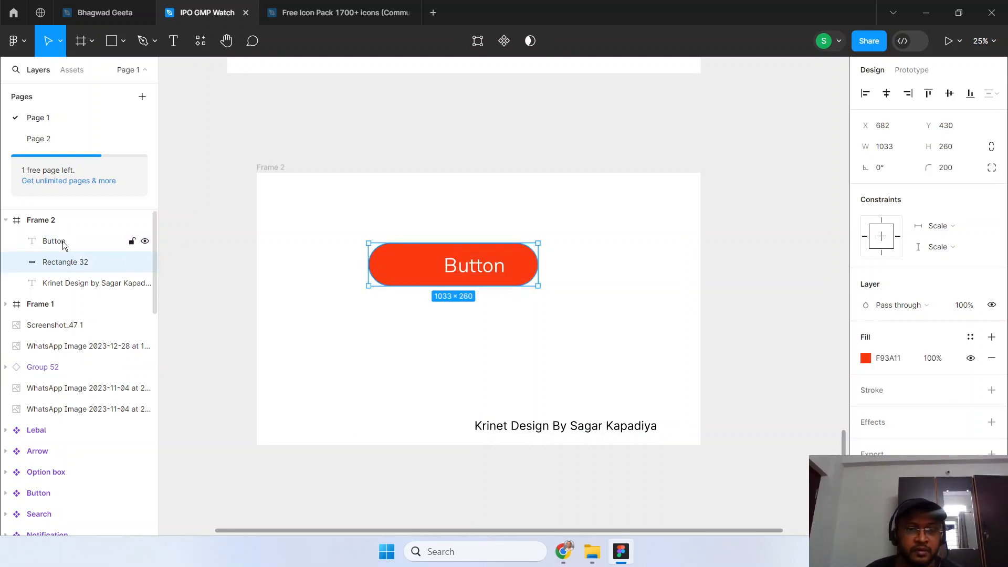
left_click(62, 241, "shift")
key("ctrl+g")
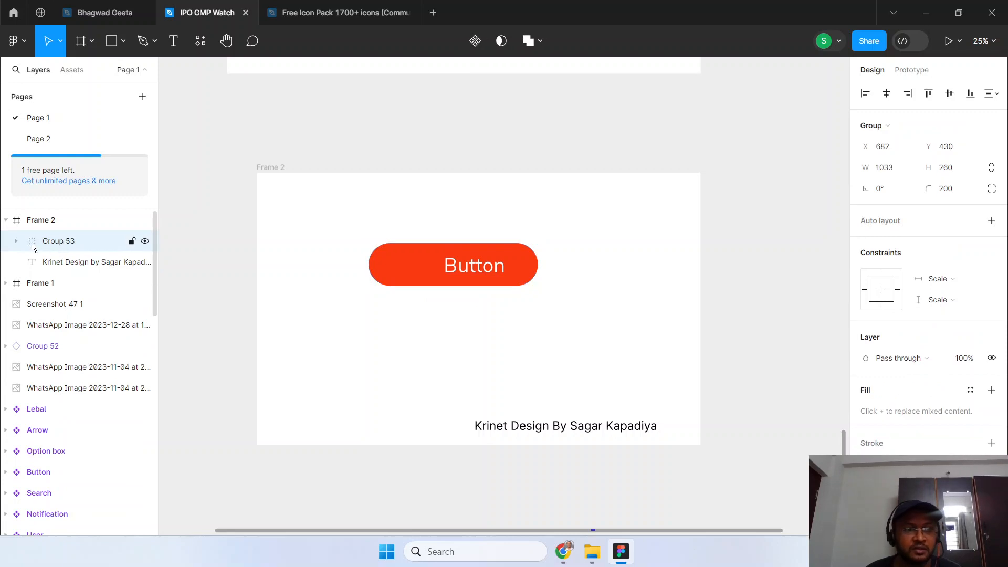
left_click(17, 241)
Try to add a "home" text in the Inter font on the left part of the red button.
left_click(450, 288)
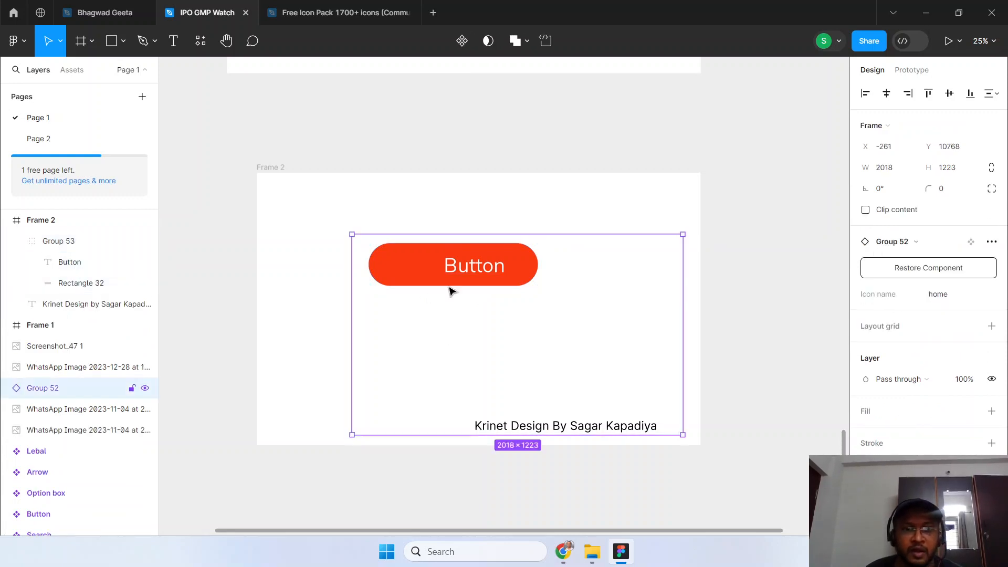
left_click(173, 41)
left_click(391, 270)
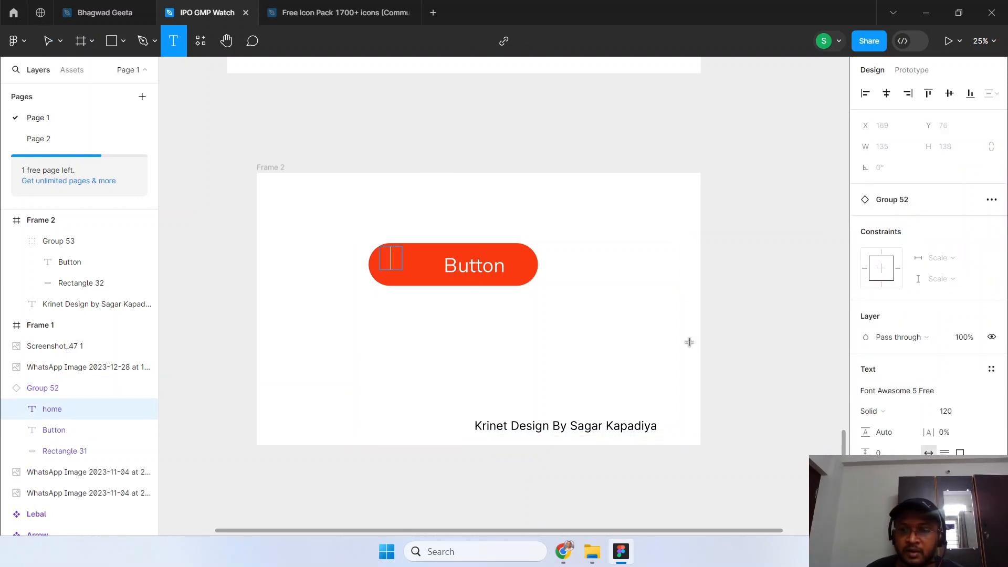
left_click(872, 392)
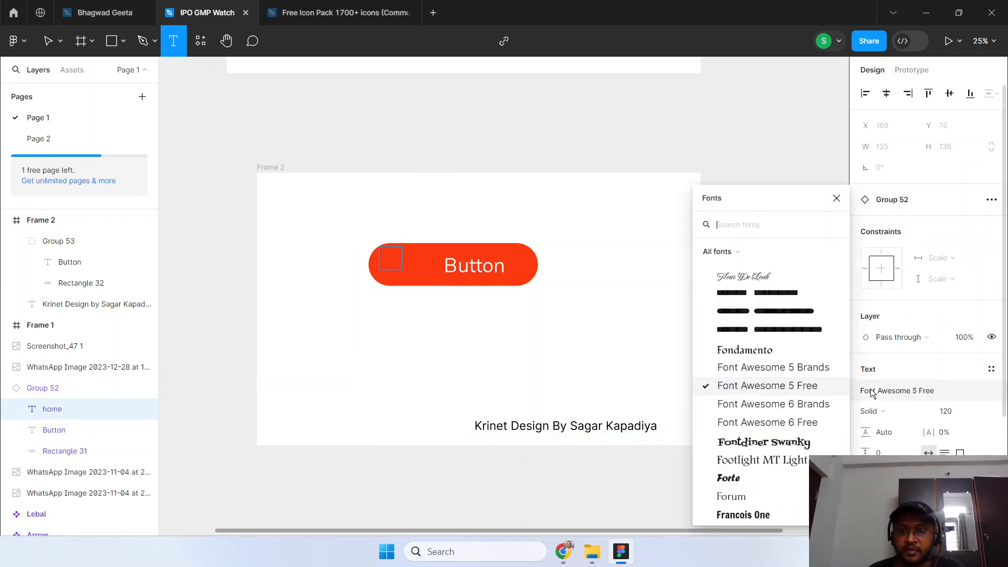
type("Inter")
key("Return")
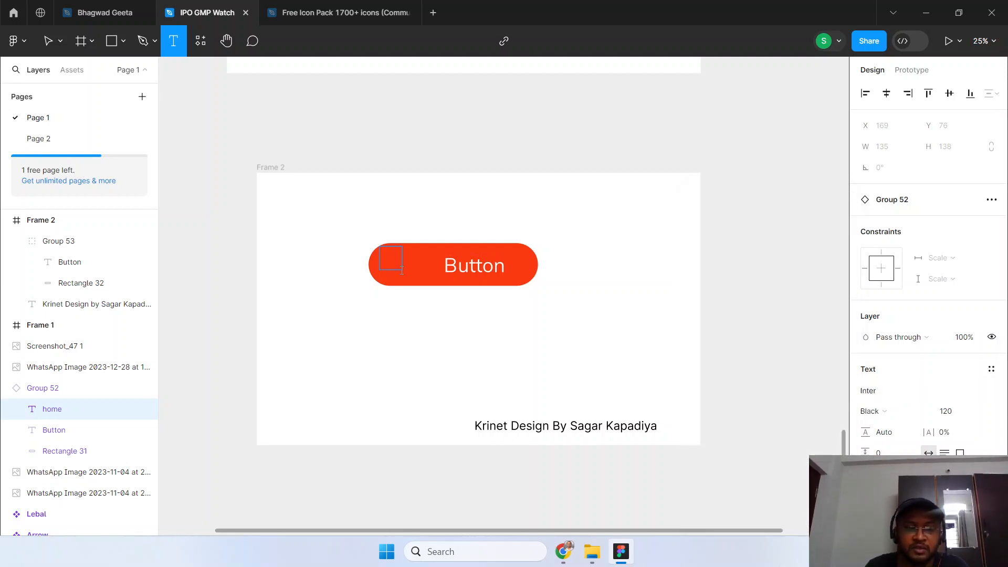
type("home")
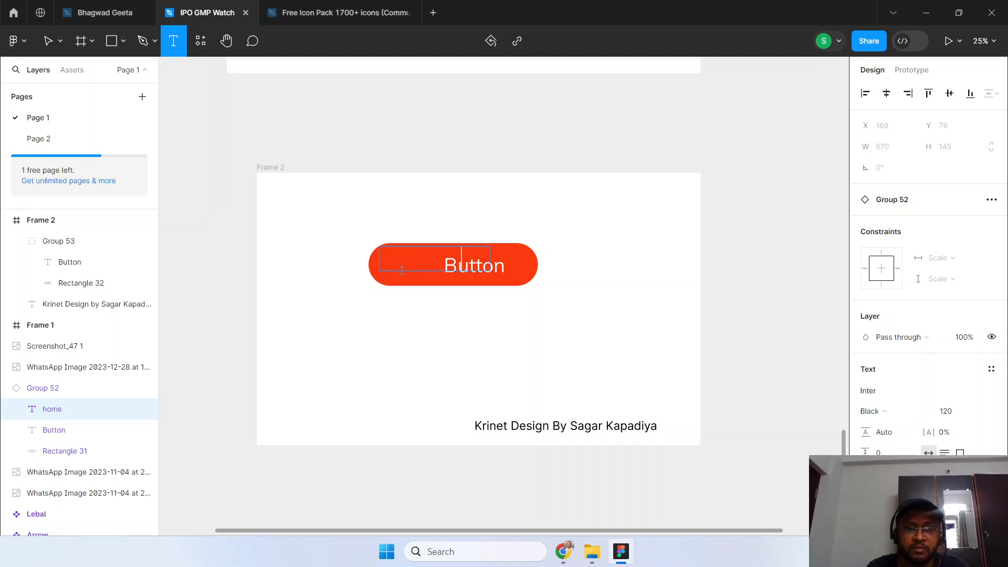
key("ctrl+a")
scroll(878, 391, "down", 5)
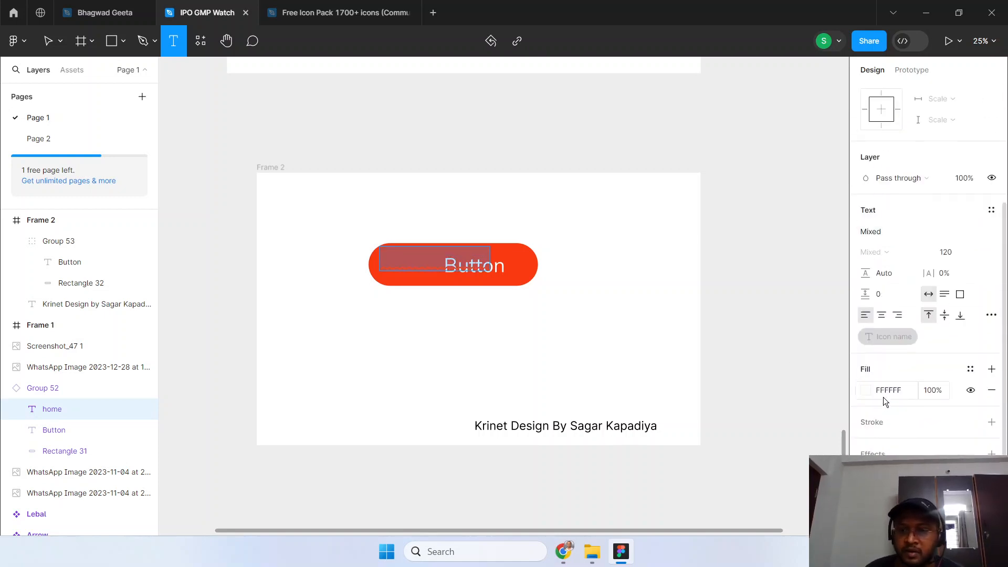
Delete the Group 52 component instance that overlaps the red button.
left_click(60, 411)
left_click_drag(59, 407, 76, 260)
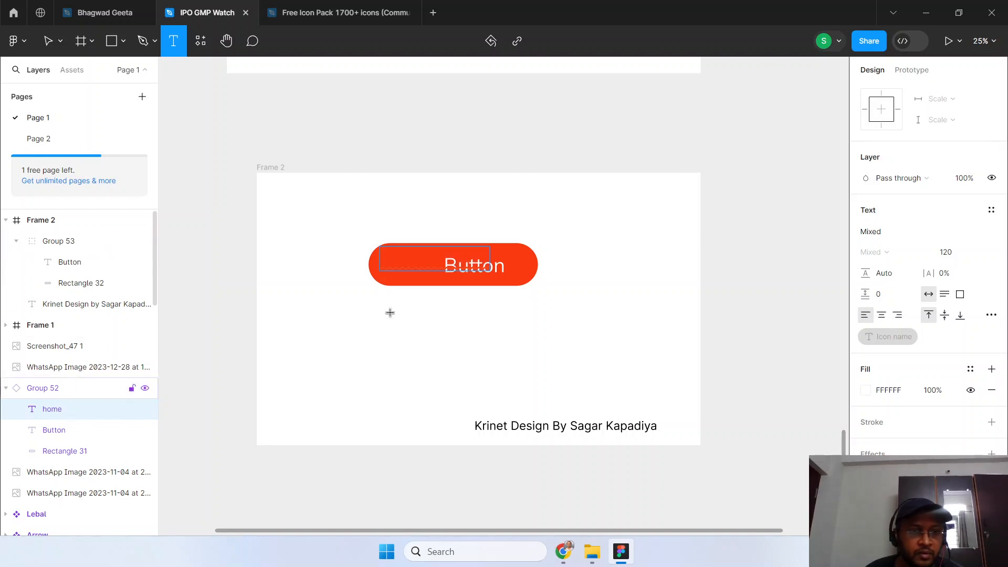
left_click(79, 391)
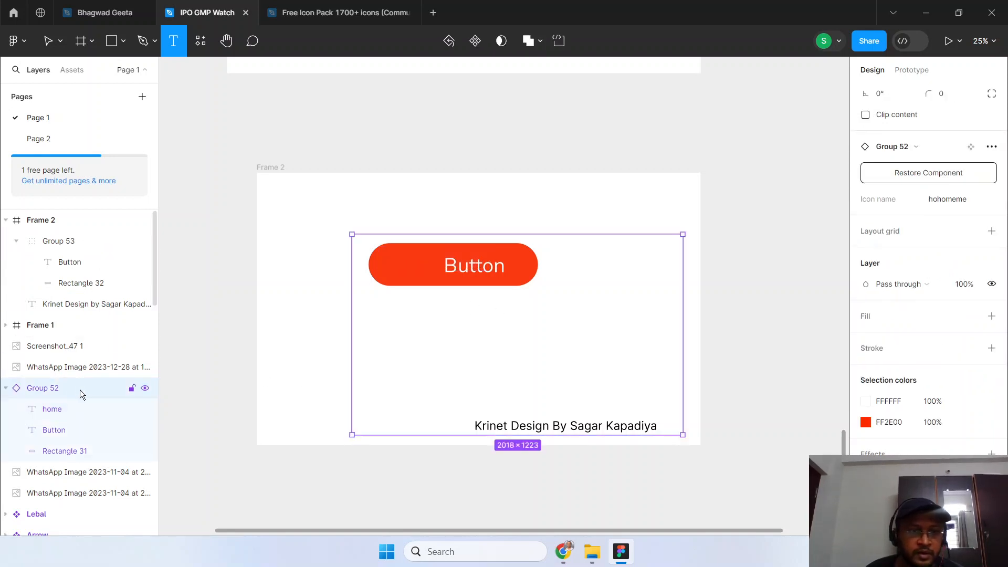
key("Delete")
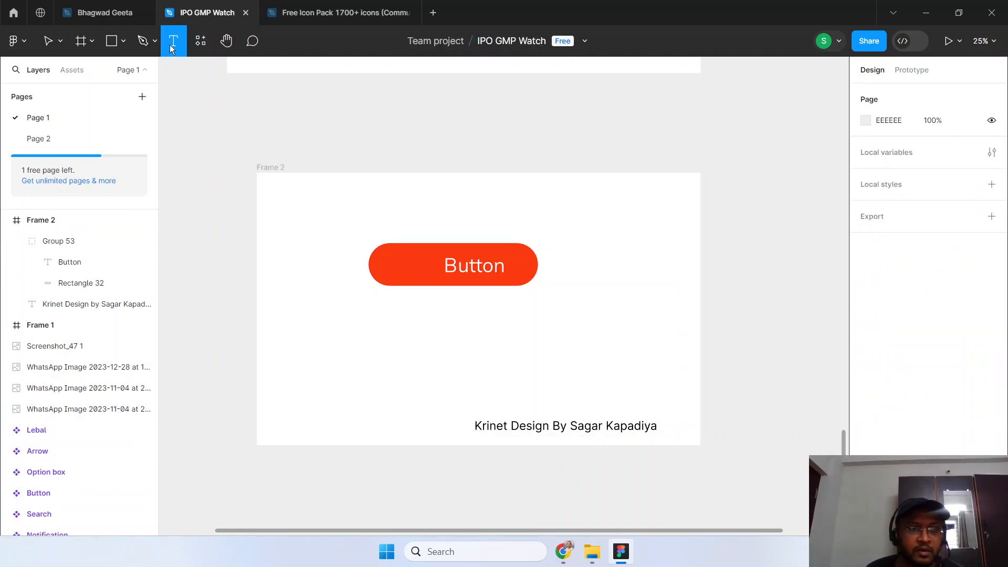
Add the text "home" on the left part of the red button at X 790, Y 499 and move its layer into Group 53.
left_click(405, 274)
type("Home")
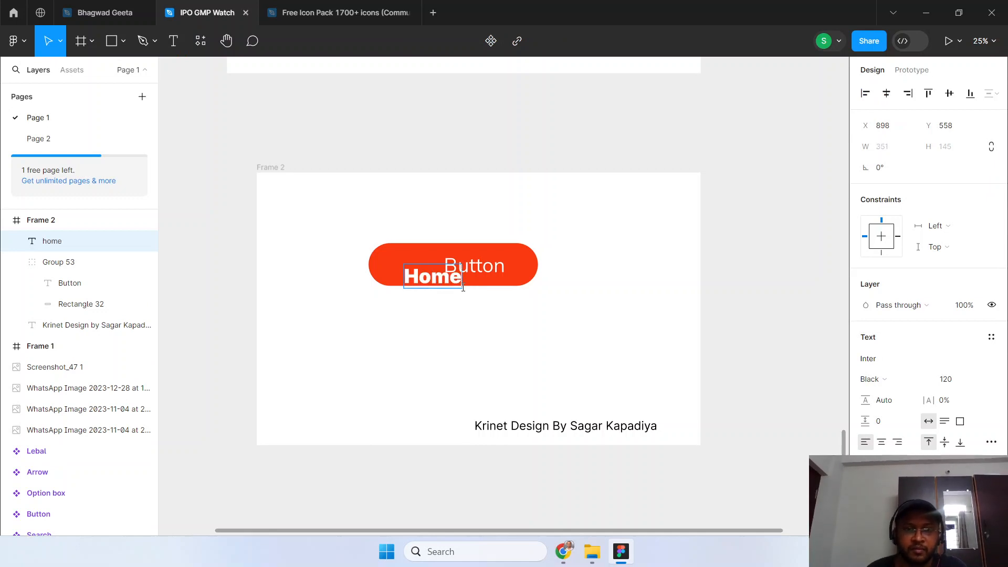
key("Escape")
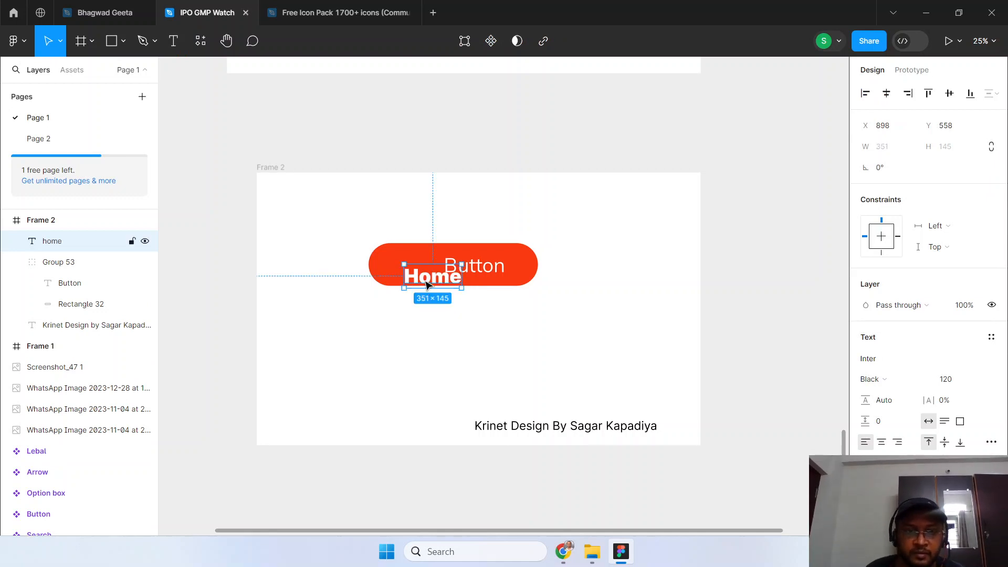
left_click_drag(427, 283, 410, 273)
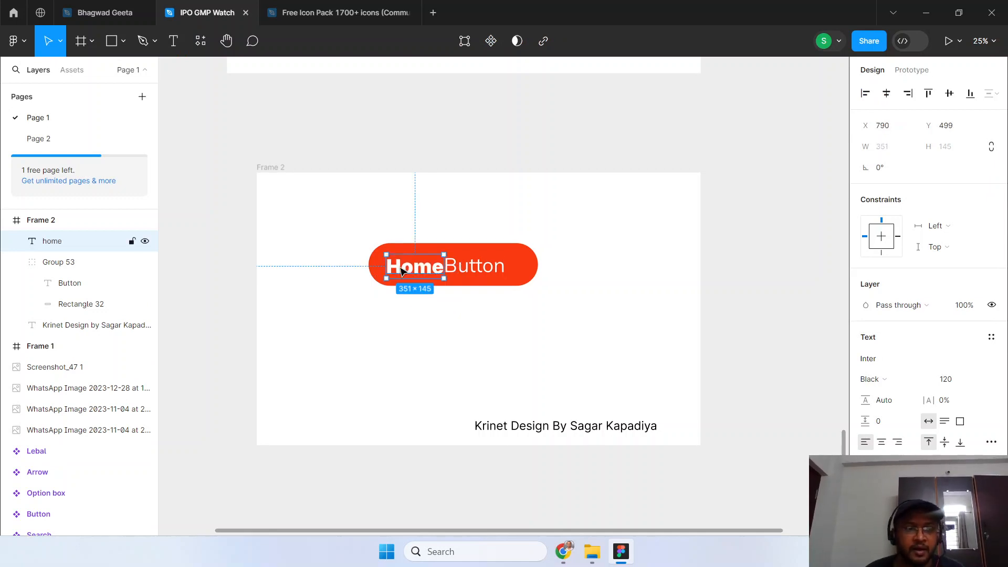
left_click_drag(71, 243, 81, 270)
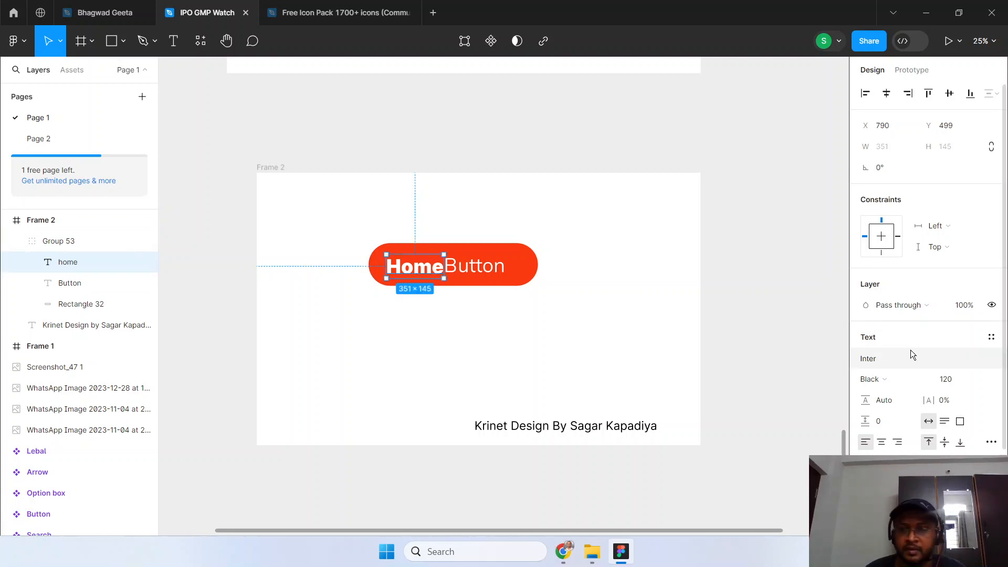
Change the font of the "home" text to Font Awesome 5 Free to turn it into an icon.
left_click(902, 362)
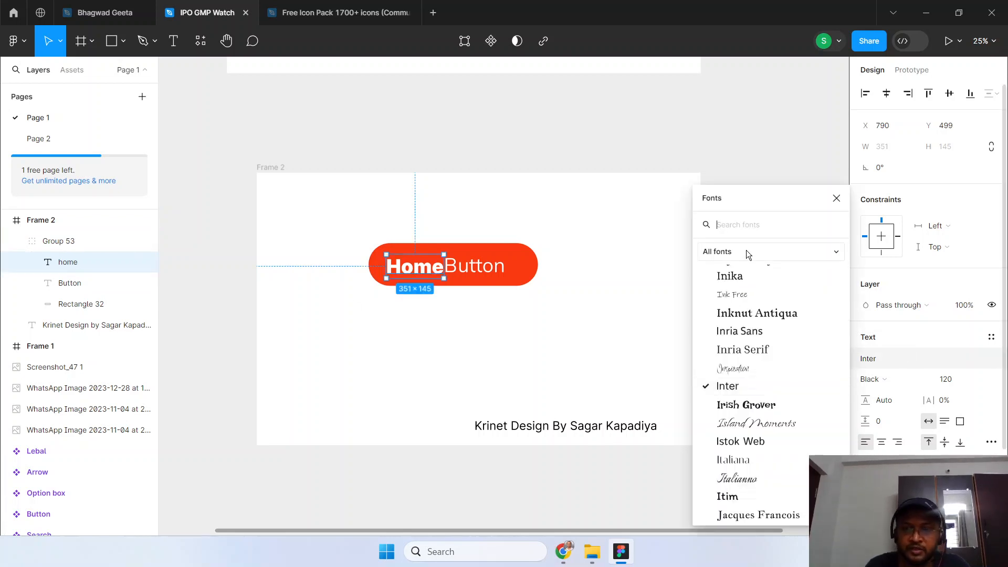
type("font")
key("Down")
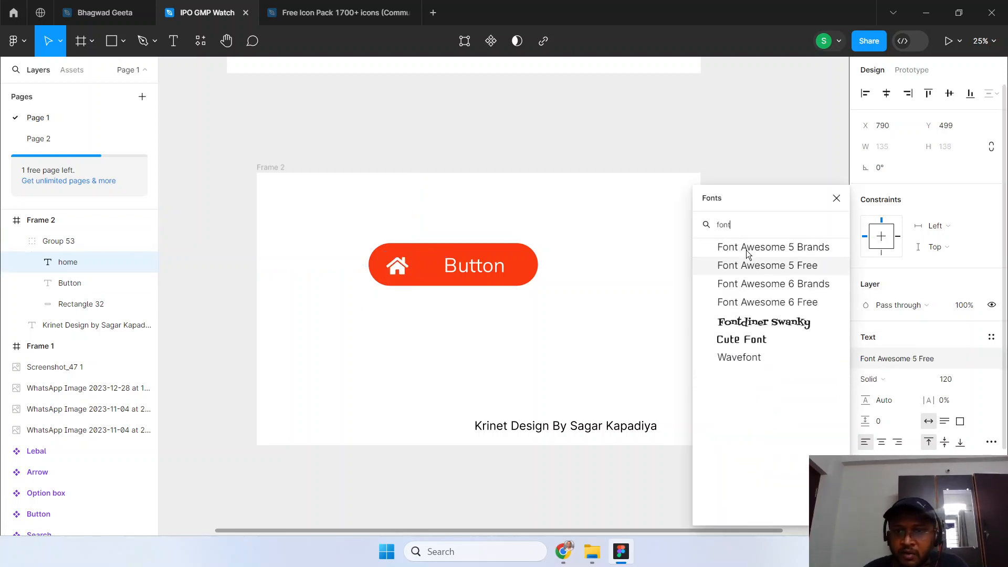
key("Down")
key("Up")
key("Return")
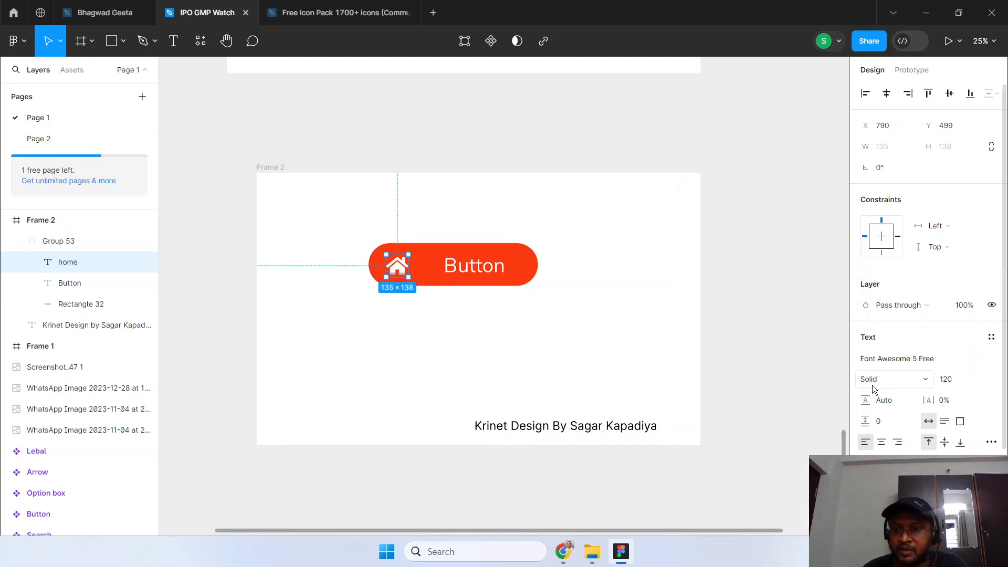
Switch the home icon's font style to Regular and back to Solid.
left_click(886, 382)
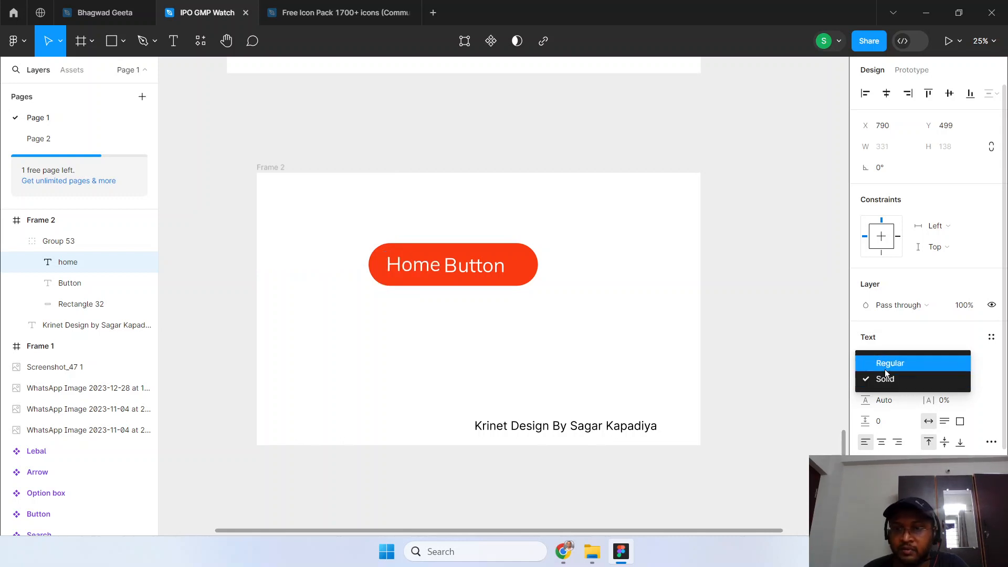
left_click(885, 369)
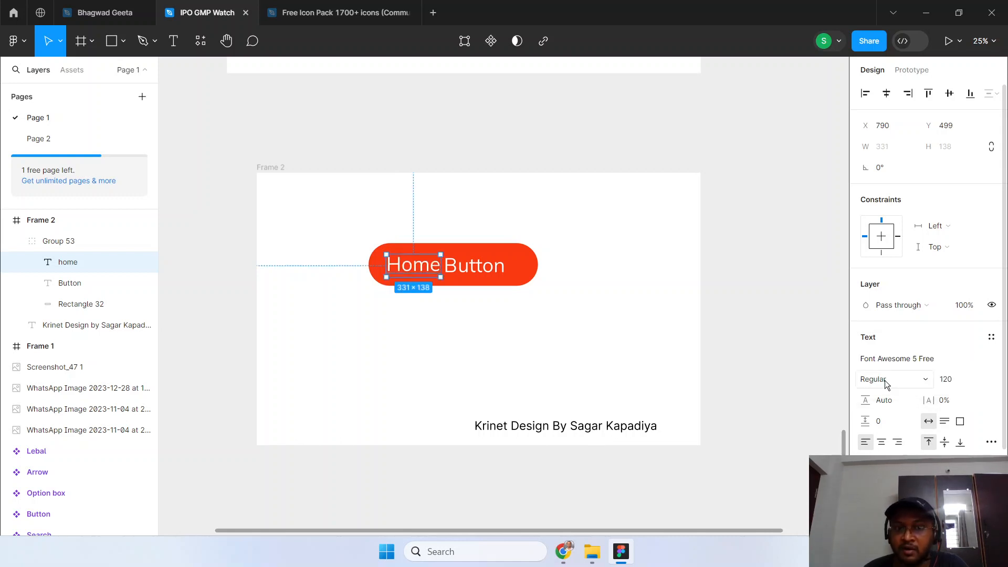
left_click(886, 382)
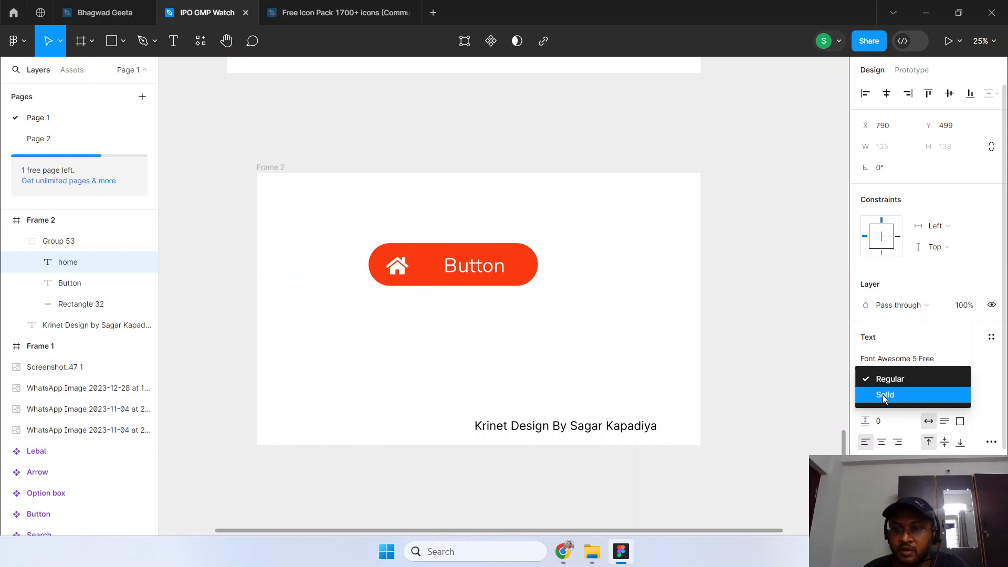
left_click(884, 398)
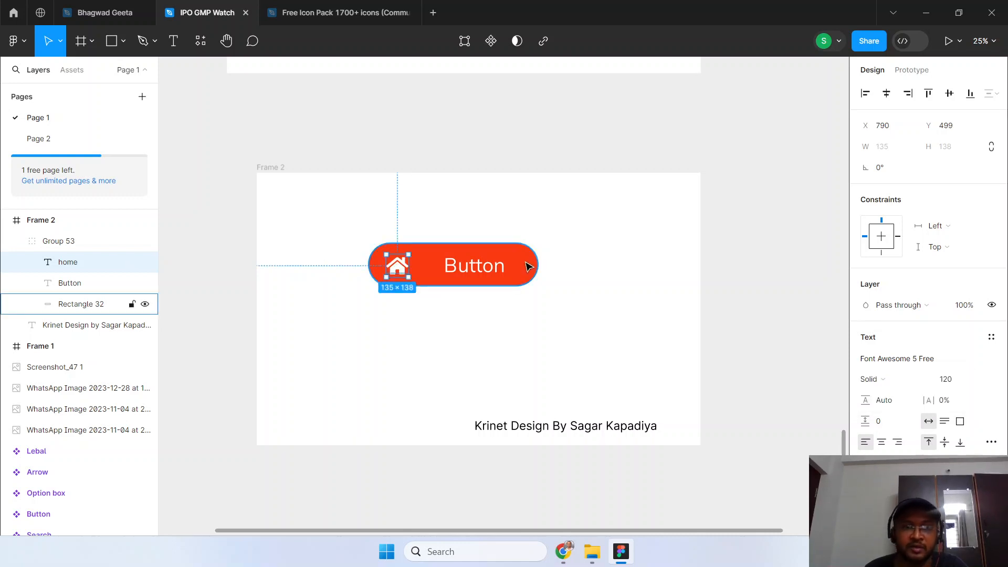
Nudge the "Button" label leftward on the red button, closer to the home icon.
left_click(442, 268)
left_click(442, 268)
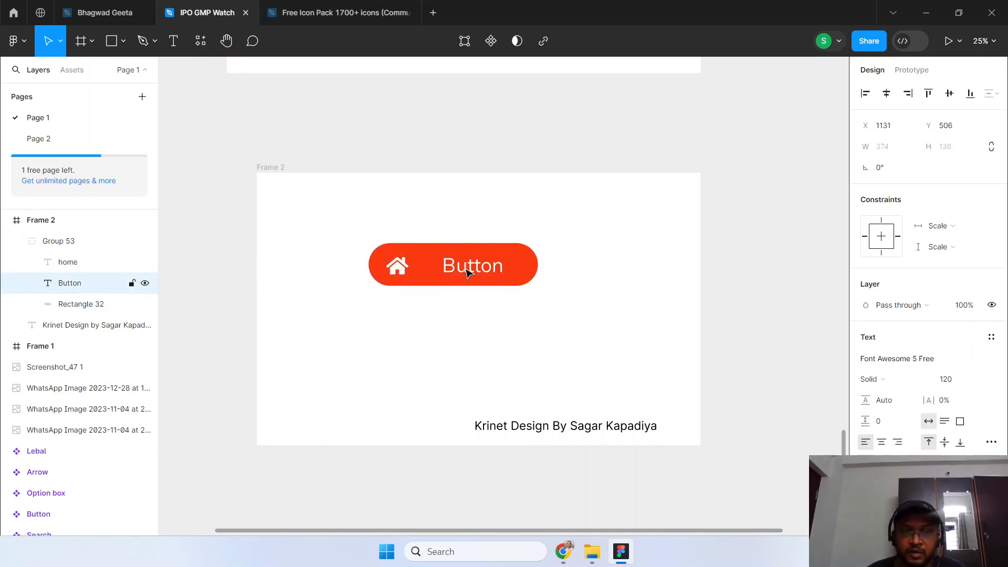
key("shift+Left")
key("shift+Left")
key("shift+Left")
key("shift+Left")
key("shift+Left")
key("shift+Left")
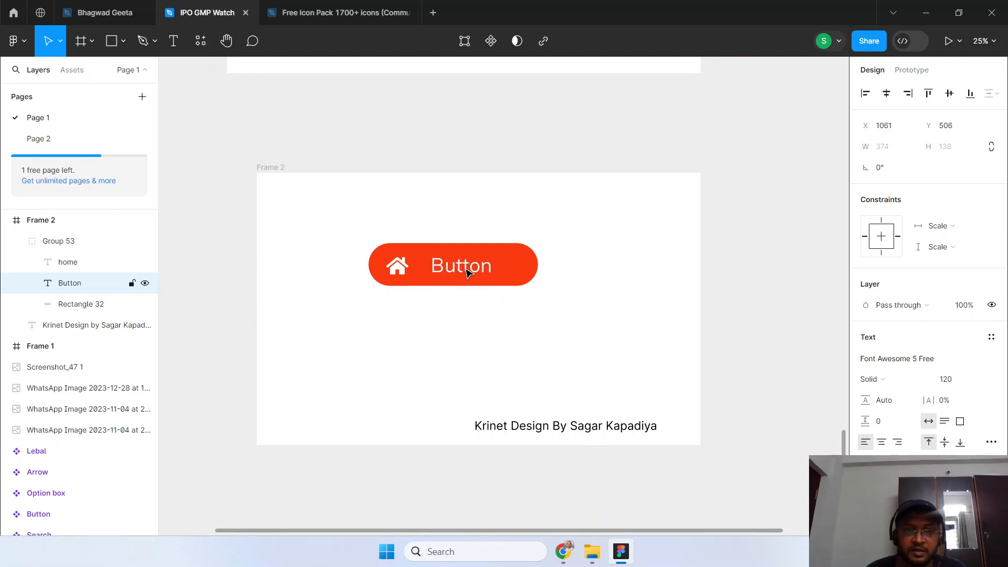
key("shift+Left")
key("shift+Left")
Nudge the home icon slightly toward the label and shorten the red rectangle from its right end to a width of 921.
left_click(403, 270)
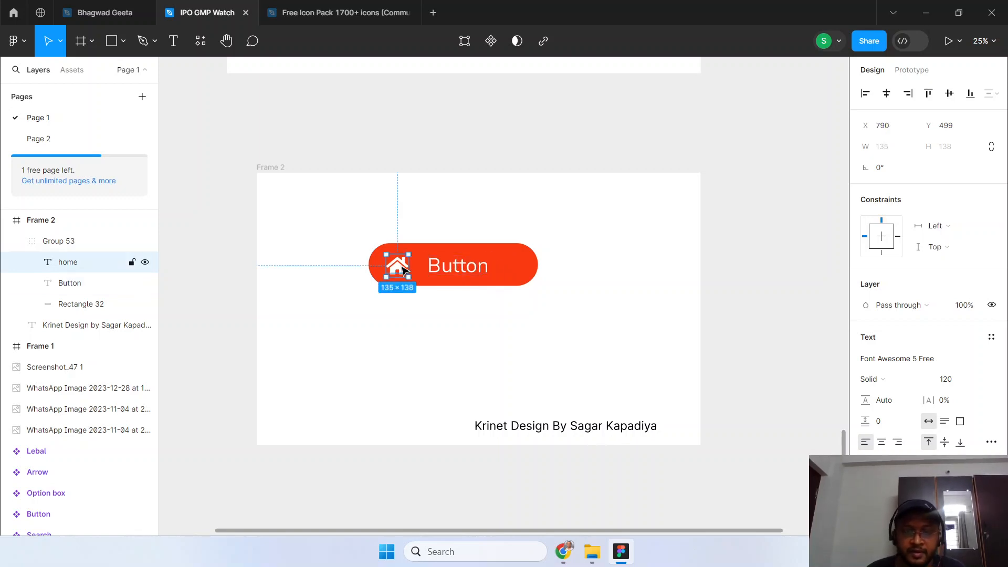
key("shift+Right")
key("shift+Right")
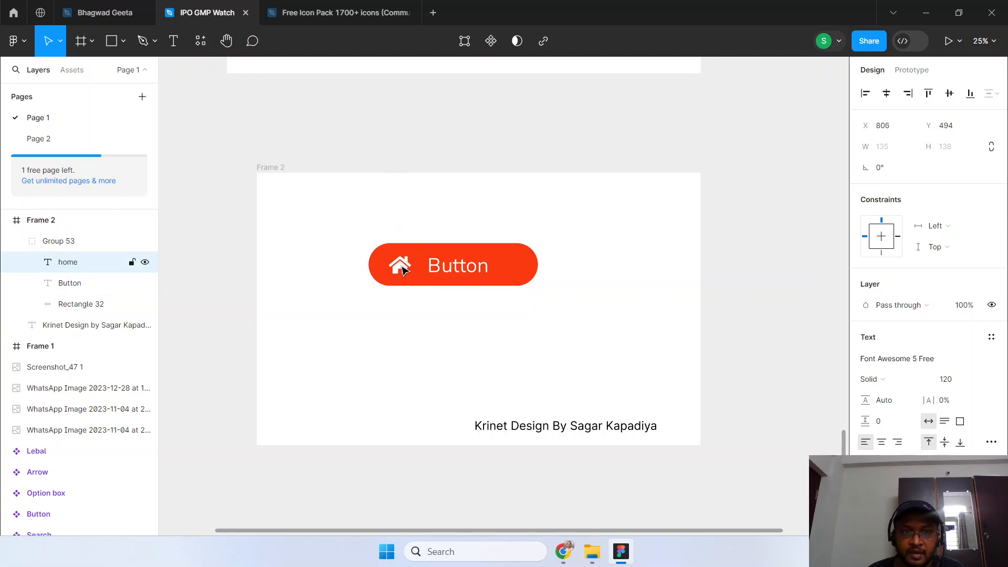
left_click(518, 276)
left_click_drag(541, 266, 522, 266)
Rename Group 53 as "Button" and turn the group into a component.
left_click(61, 241)
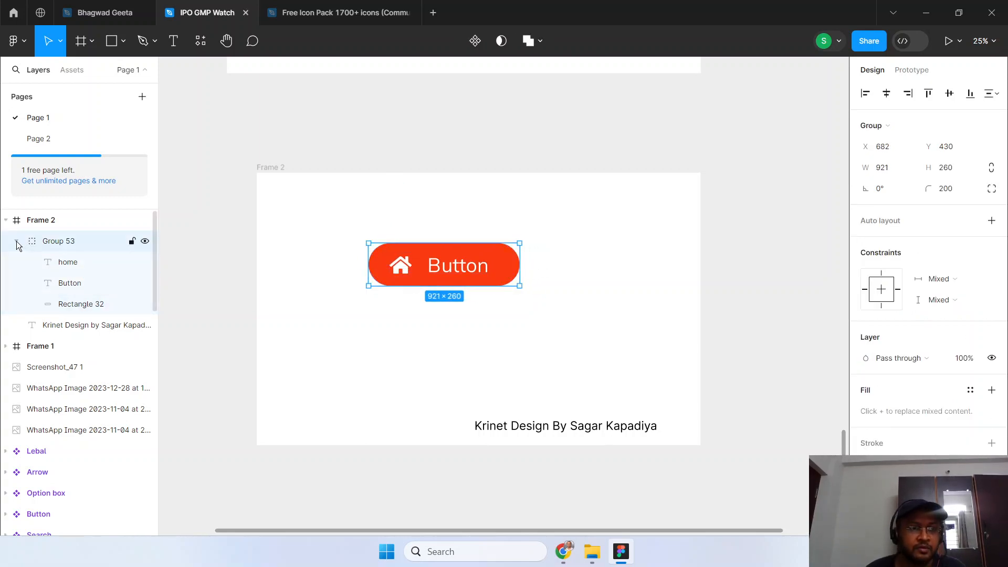
double_click(53, 242)
type("Button")
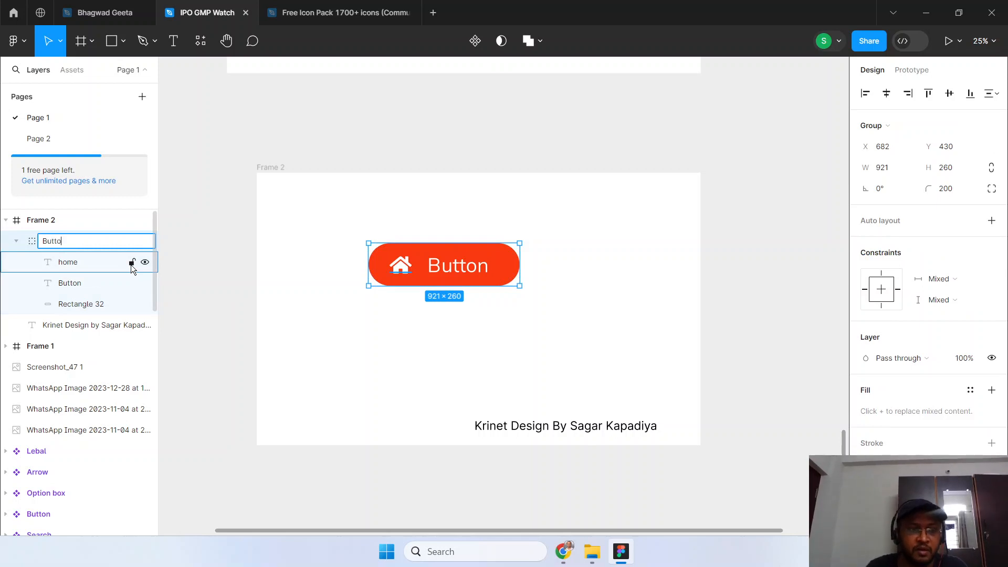
key("Return")
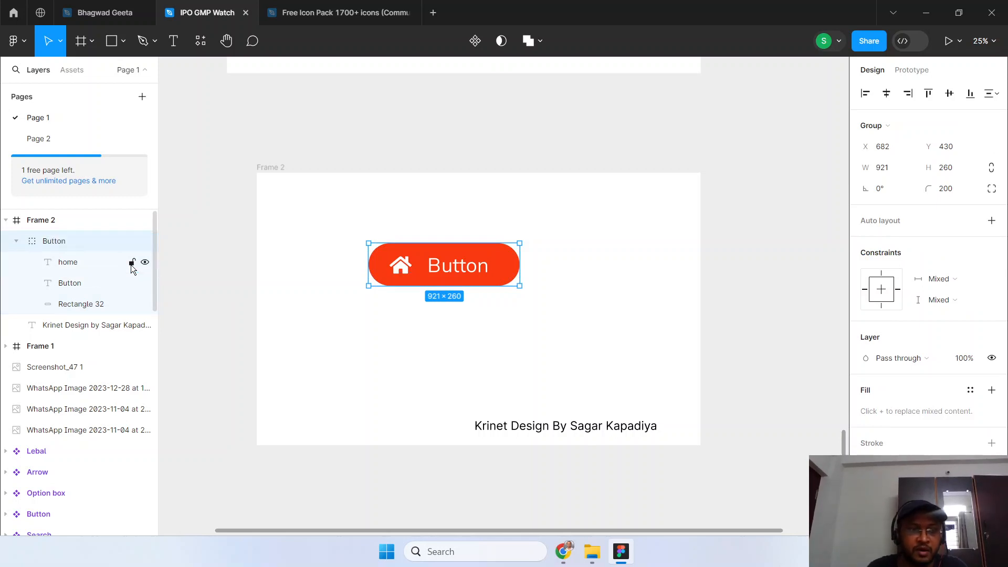
right_click(64, 248)
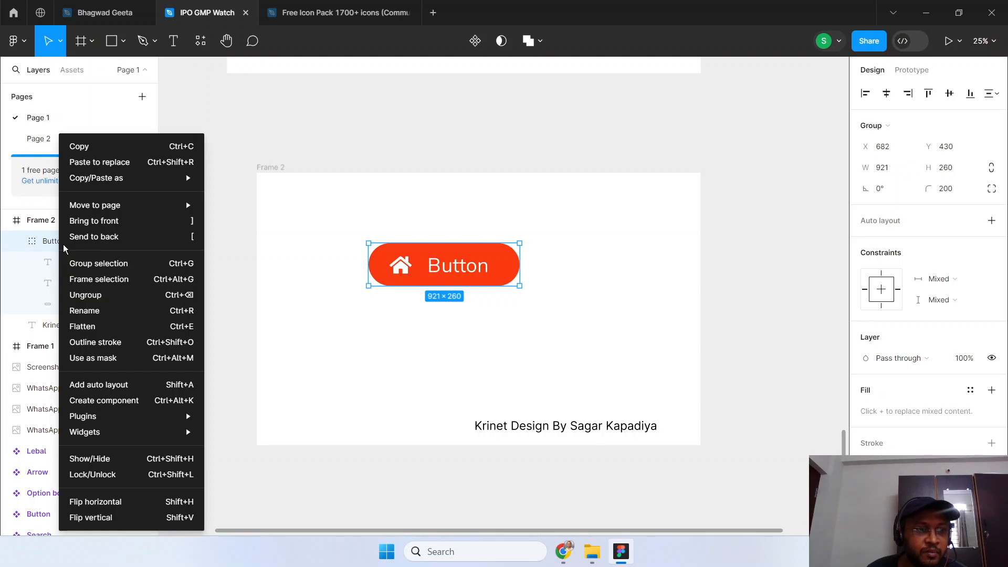
left_click(97, 401)
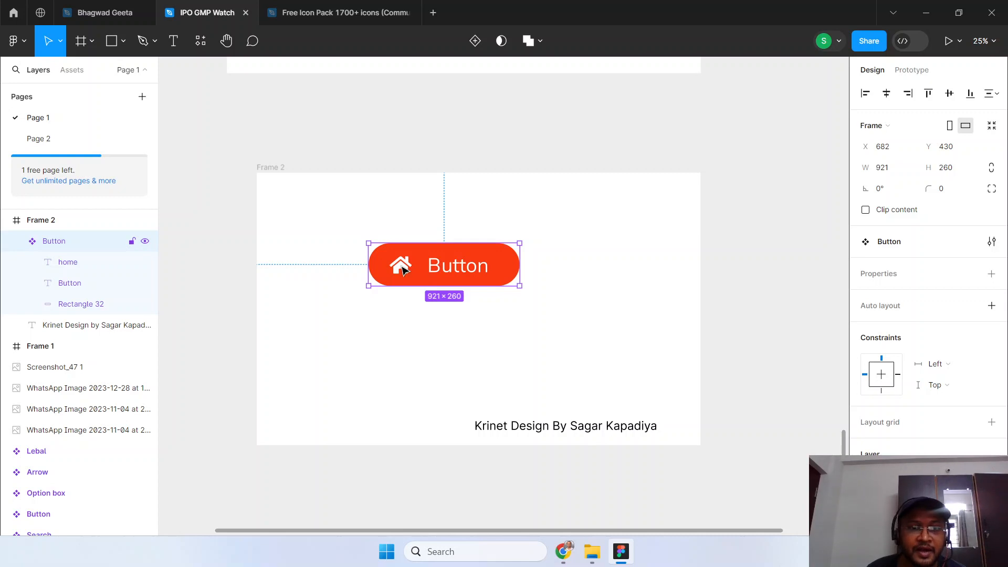
Create a text property called "Icon name" with the value "home" from the home text layer of the Button component.
left_click(77, 266)
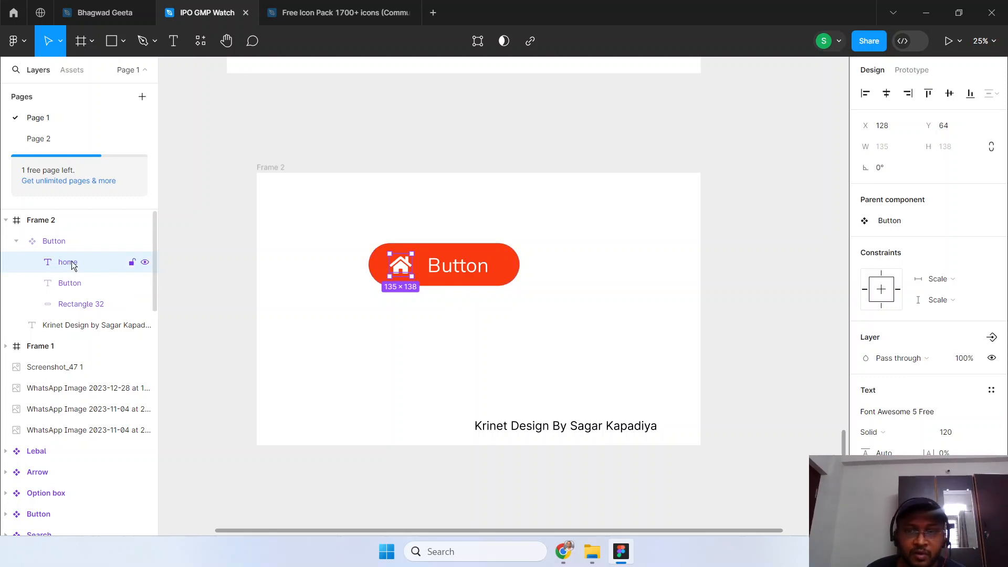
scroll(923, 358, "down", 4)
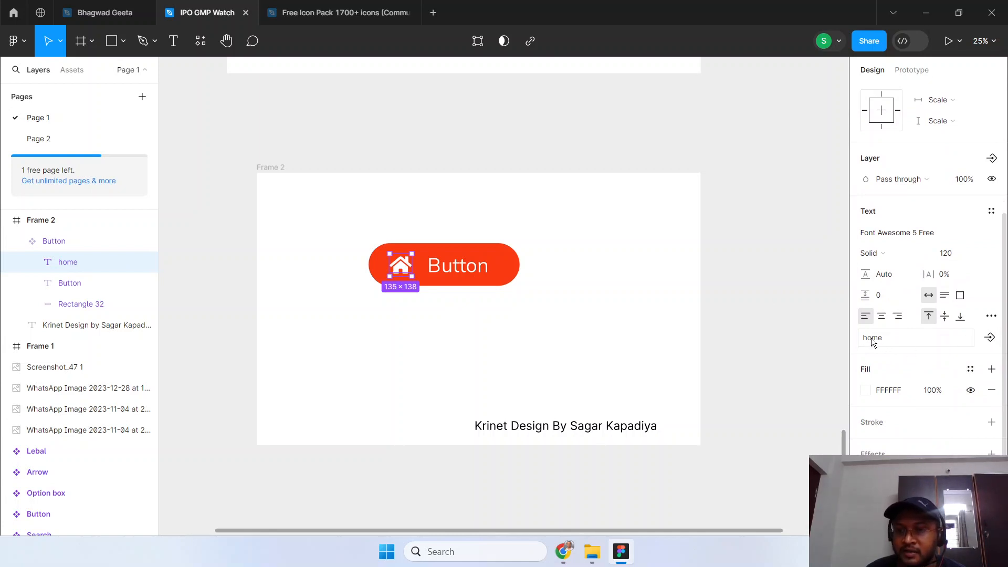
left_click(990, 339)
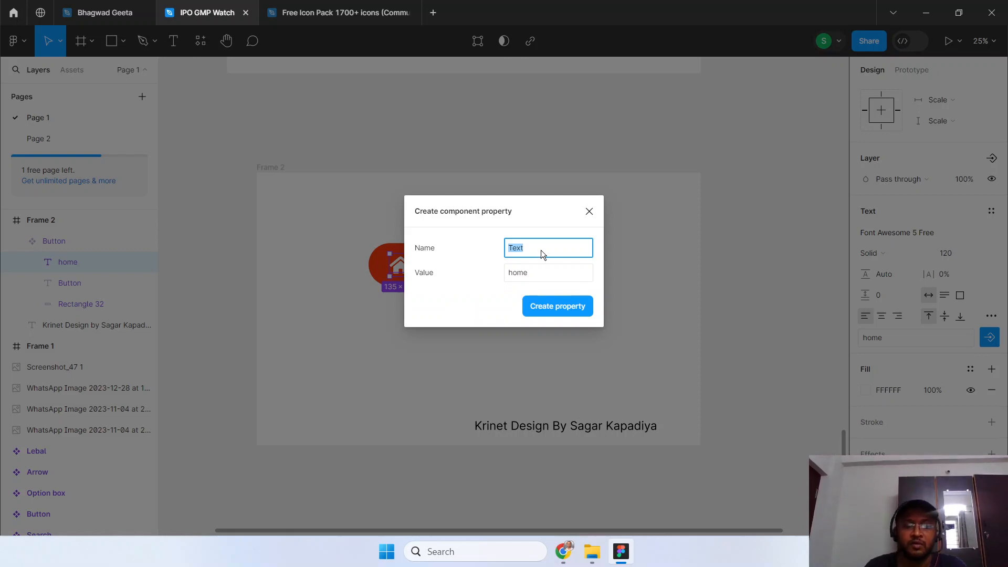
type("Icon name")
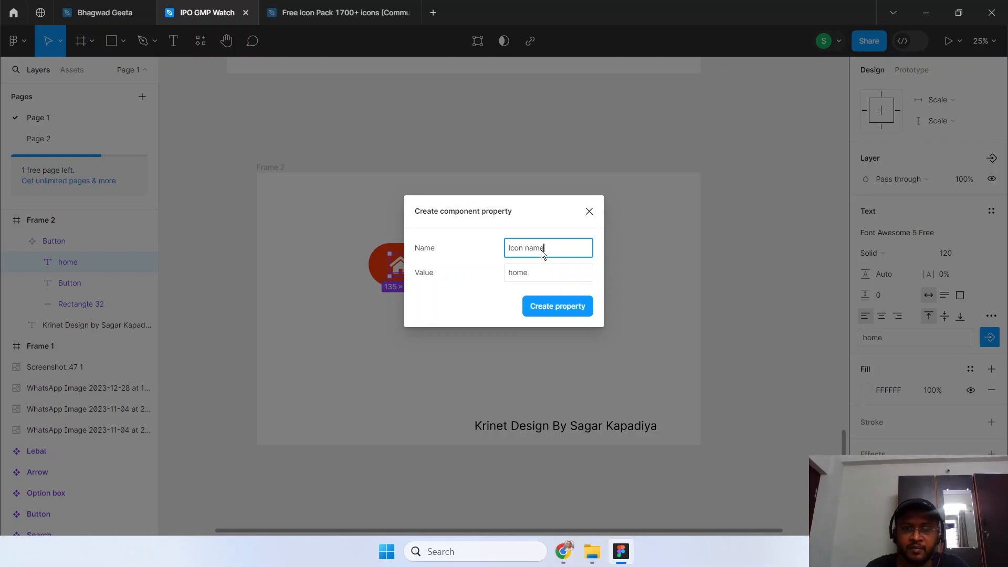
left_click(557, 308)
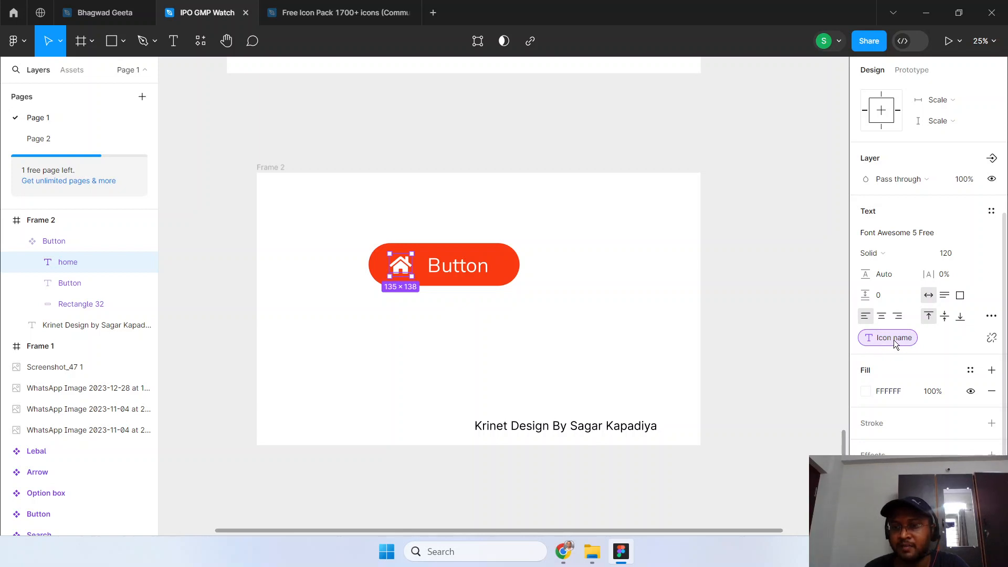
Place two instances of the Button component below the original in Frame 2, at X 682 with Y 831 and Y 1165.
left_click(63, 247)
left_click(16, 241)
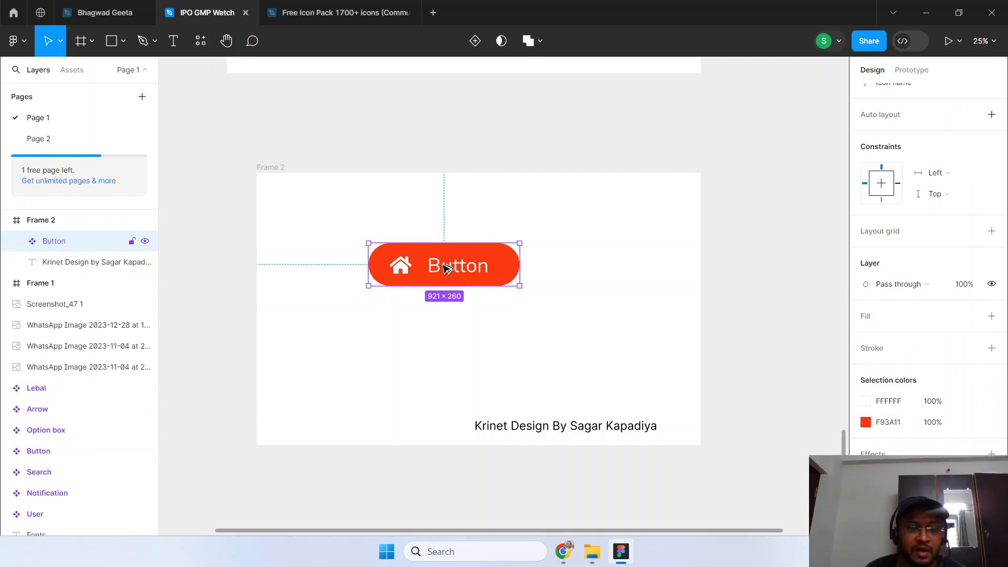
left_click_drag(446, 268, 458, 389, "alt")
scroll(576, 338, "down", 1)
left_click(550, 331)
scroll(550, 331, "down", 1)
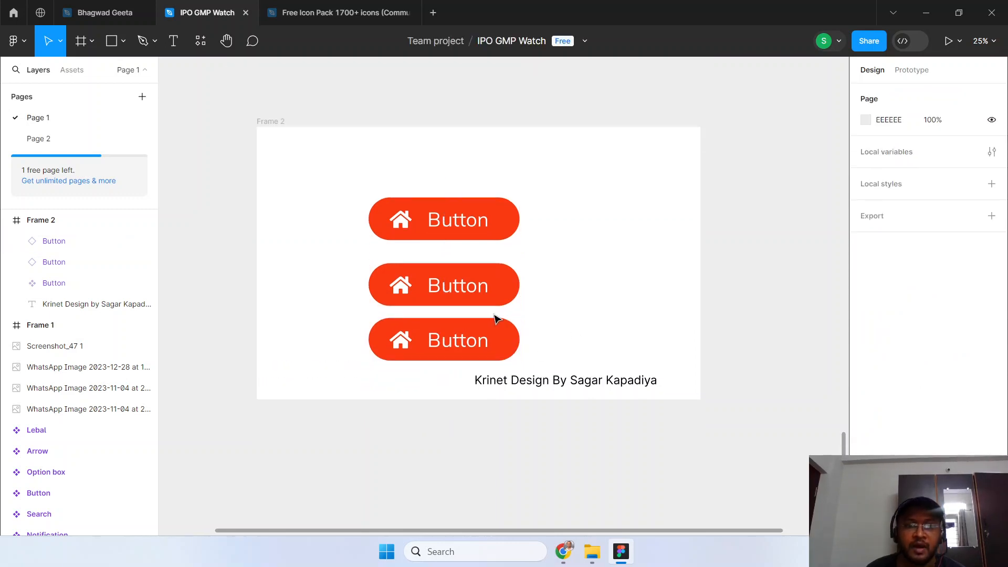
Set the middle Button instance's Icon name property to "search".
double_click(402, 291)
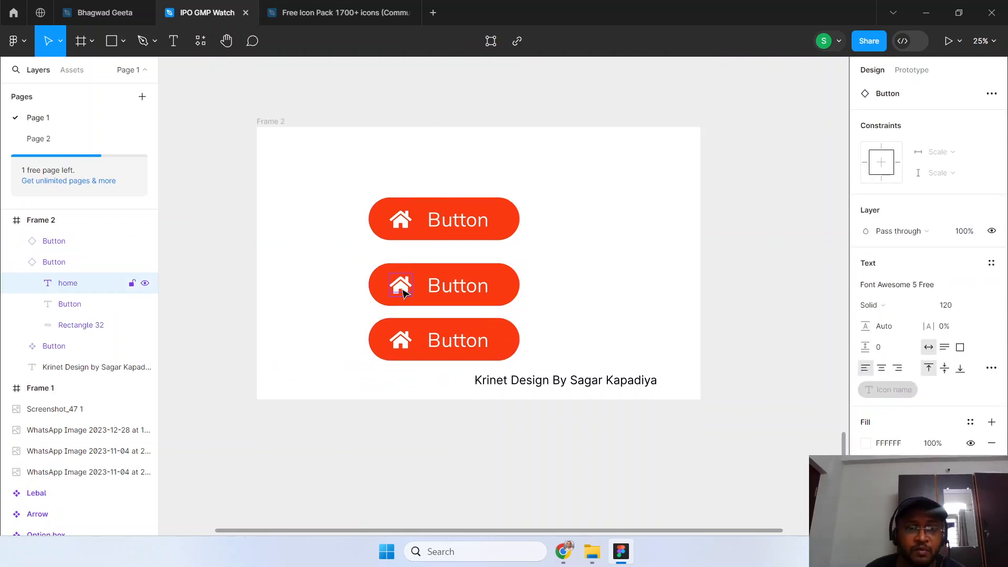
left_click(60, 263)
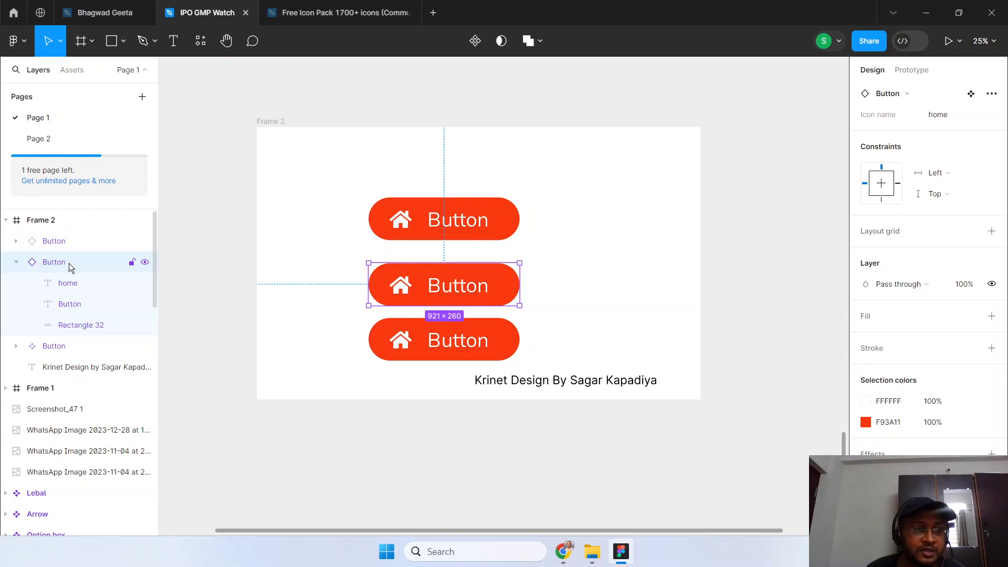
scroll(871, 350, "up", 3)
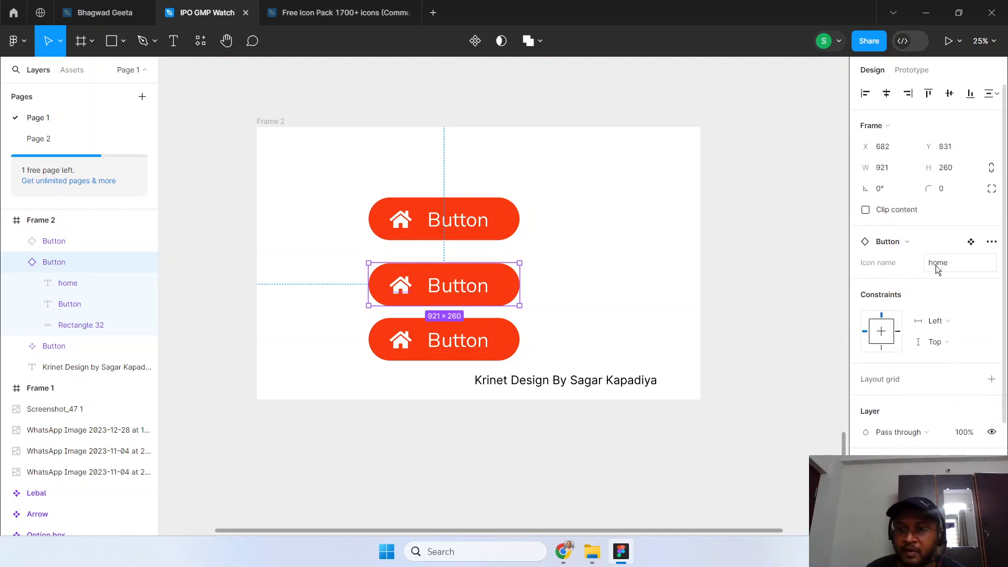
left_click(956, 263)
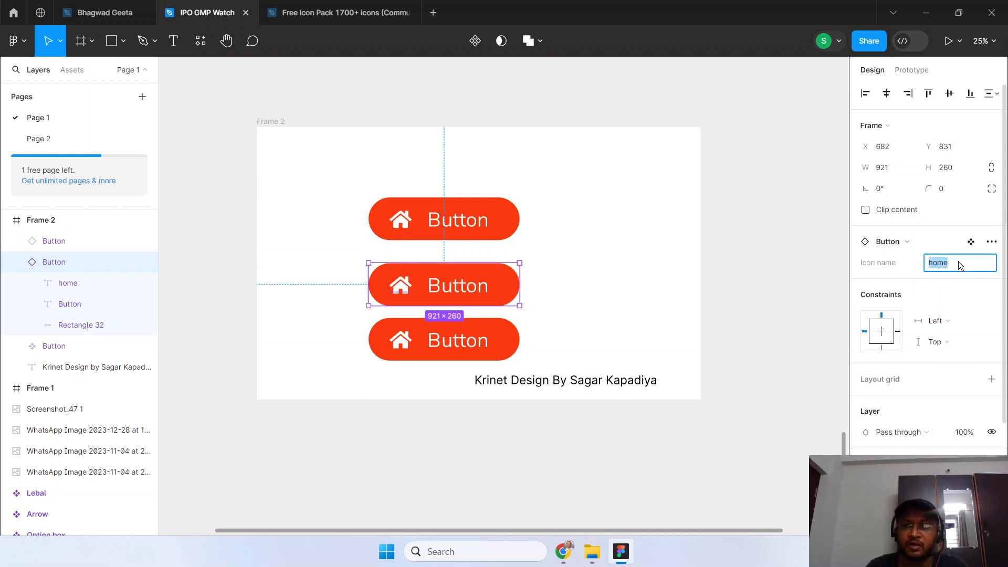
type("search")
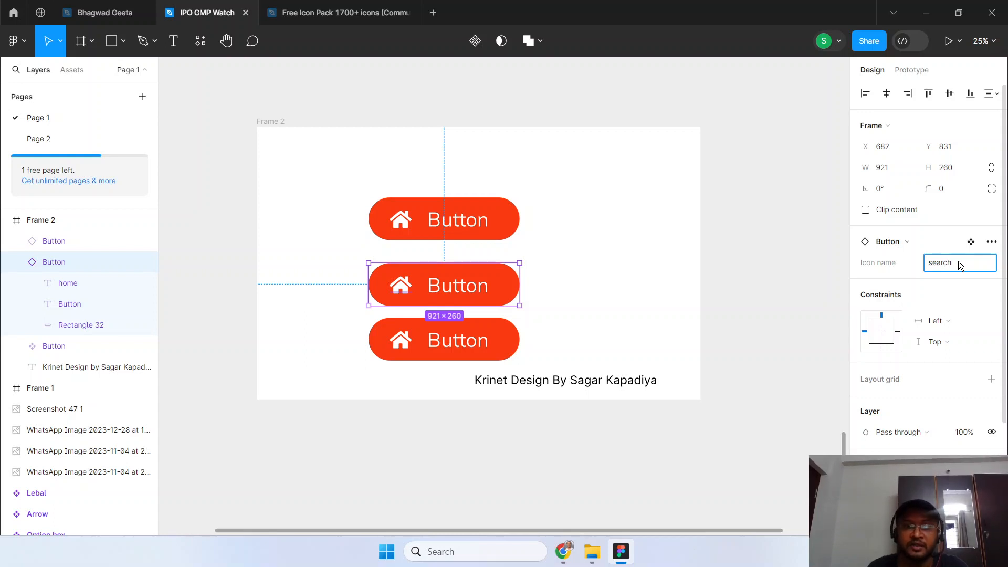
key("Return")
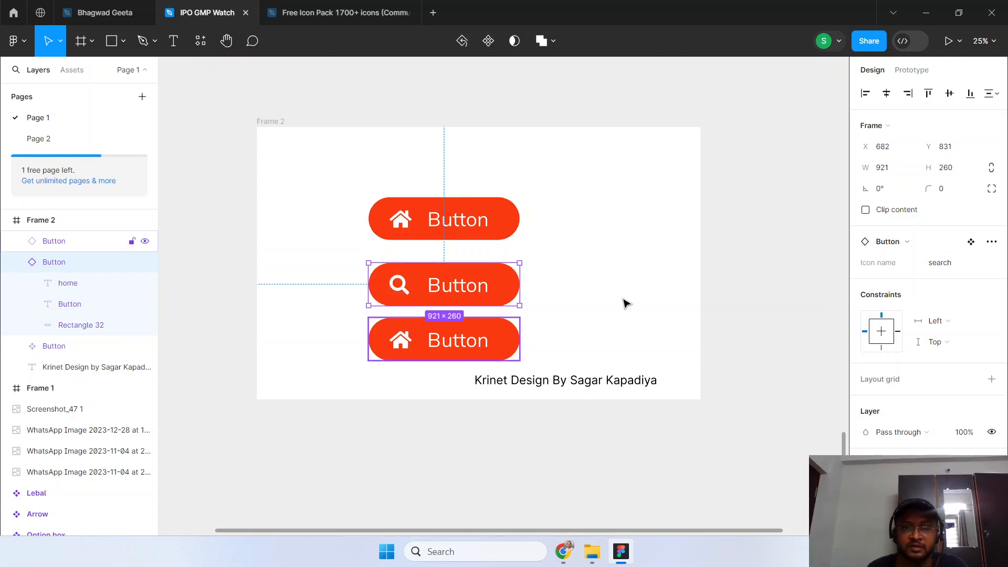
Change the middle Button instance's Icon name property to "bell".
left_click(965, 261)
type("bell")
key("Return")
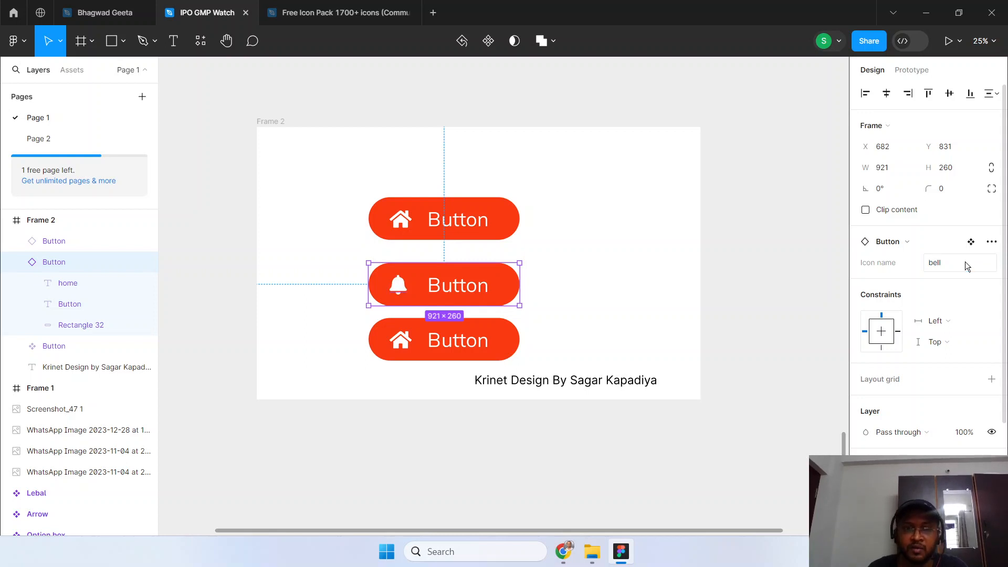
Set the lowest Button instance's Icon name property to "envelope" and deselect it.
left_click(451, 348)
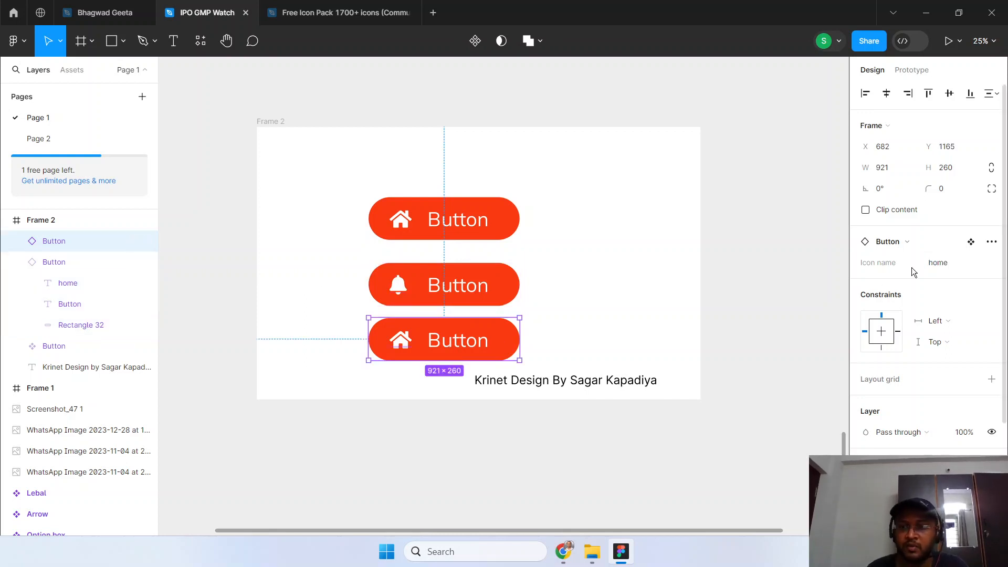
left_click(960, 263)
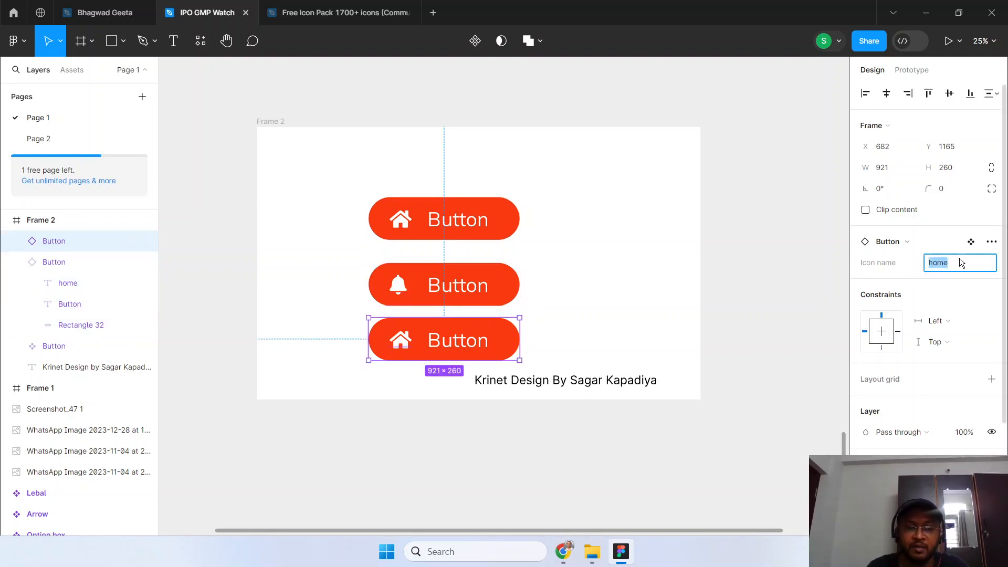
type("envelo")
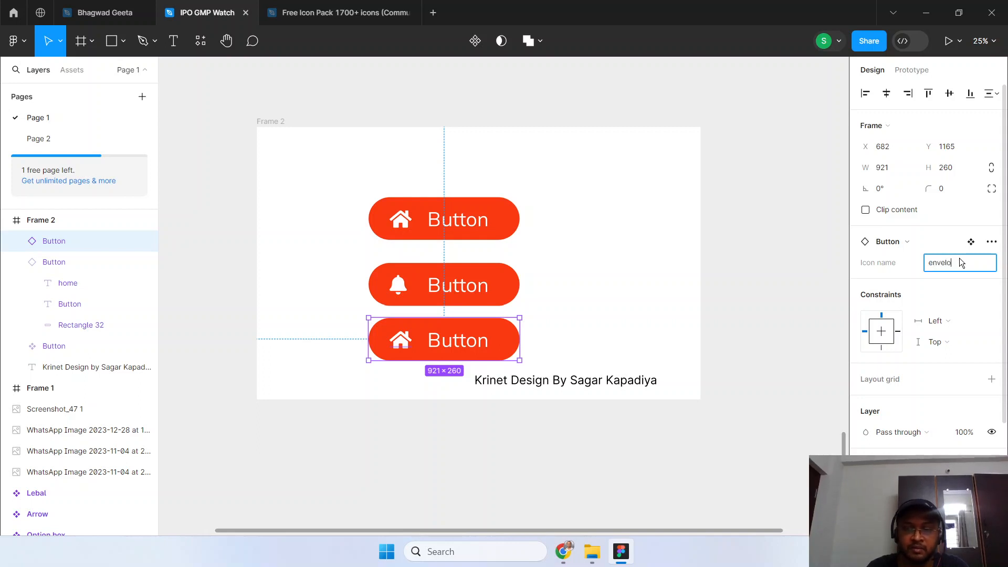
type("pe")
key("Return")
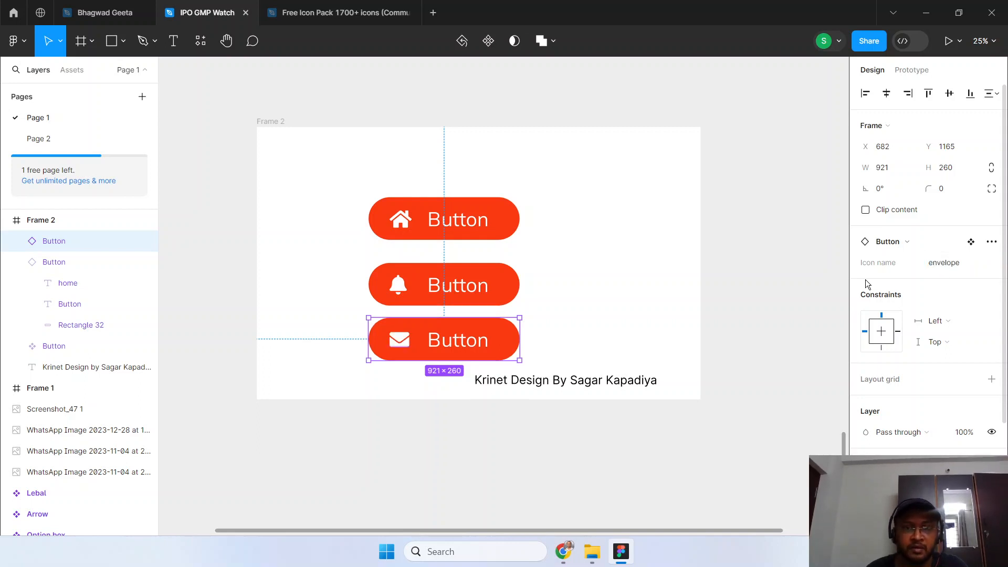
left_click(659, 300)
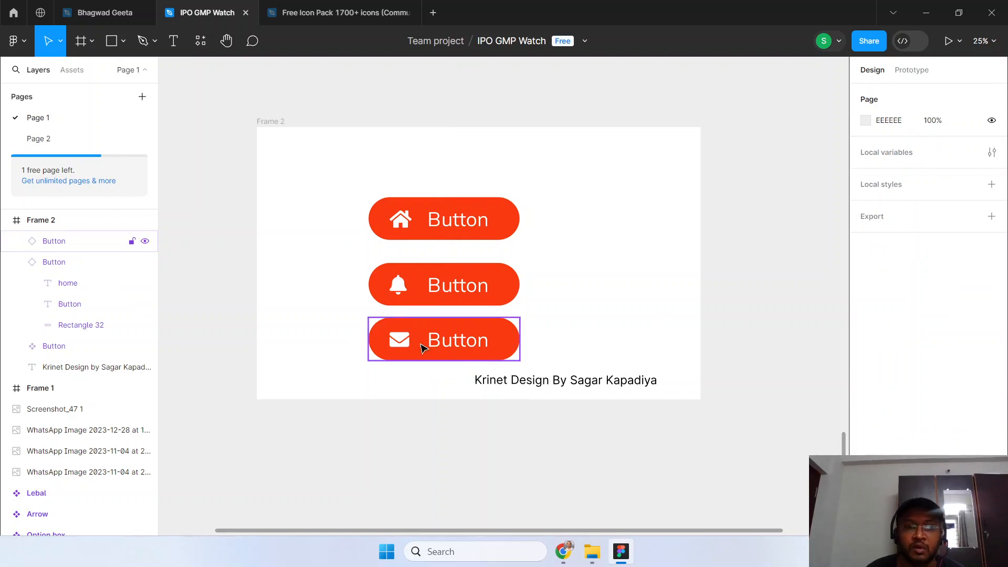
Switch to Chrome and review the "font awesome 5 cheatsheet" search results and the icon names in the open Font Awesome Cheatsheet.
left_click(563, 551)
left_click(115, 15)
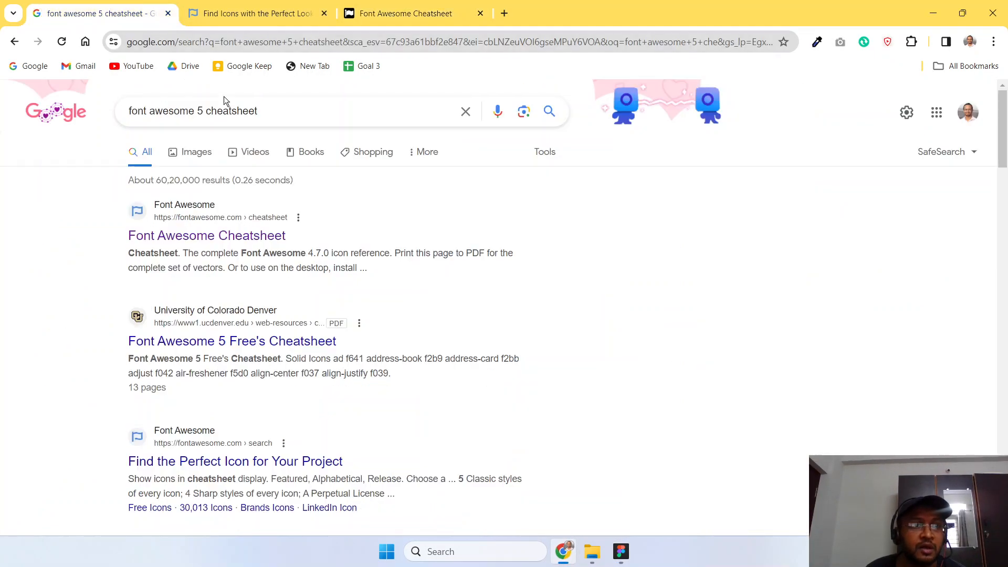
left_click(286, 111)
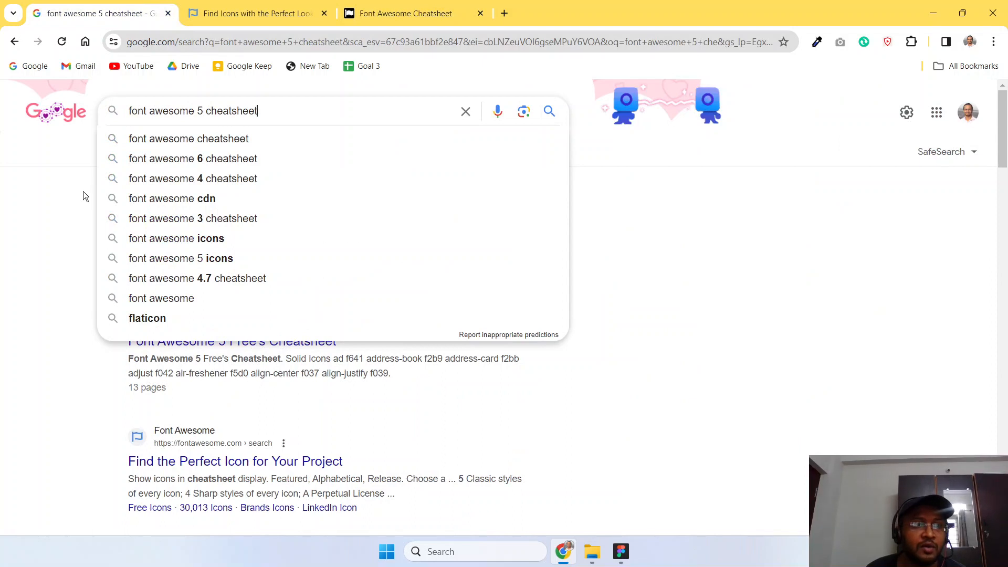
left_click(30, 337)
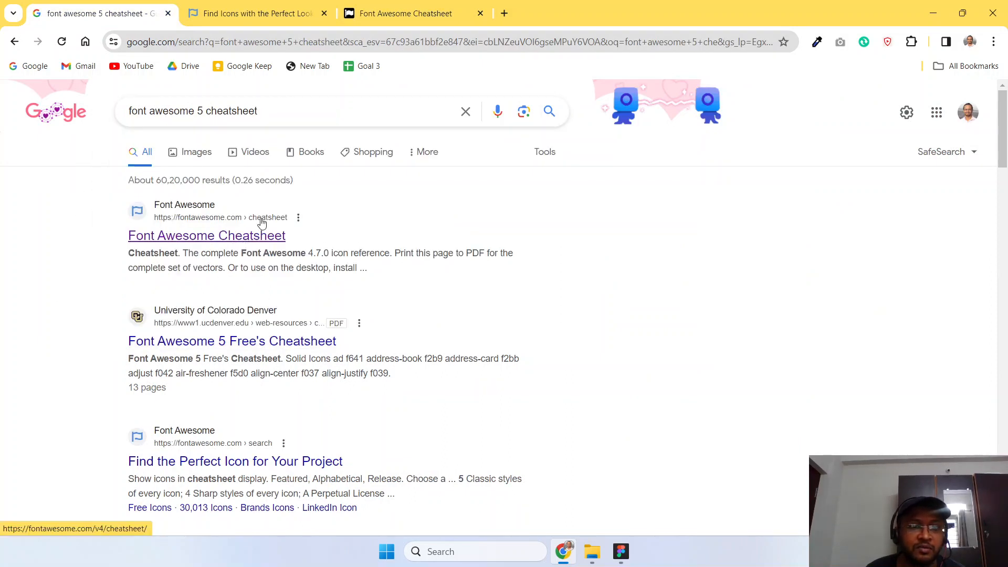
left_click(398, 14)
scroll(365, 298, "up", 10)
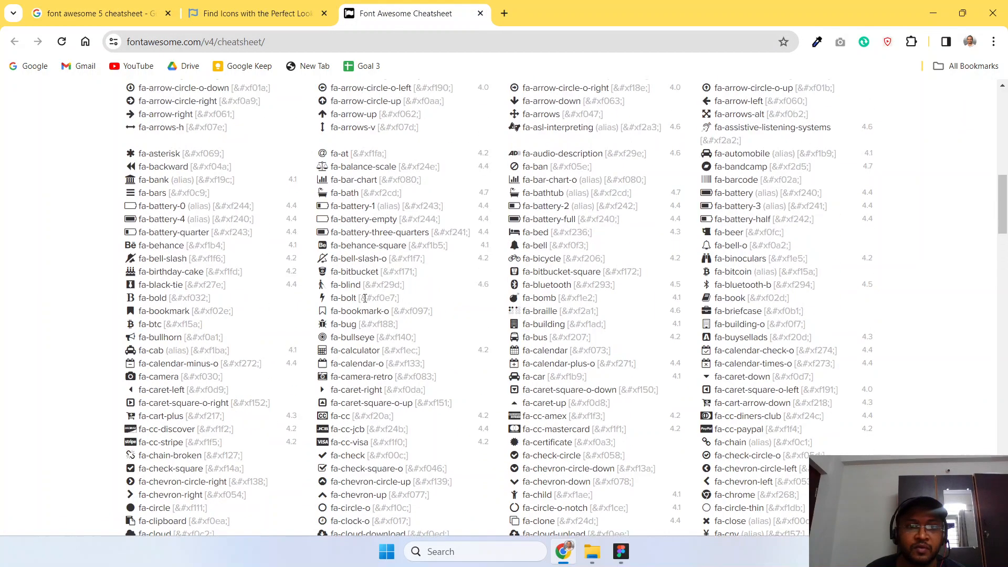
scroll(364, 297, "down", 4)
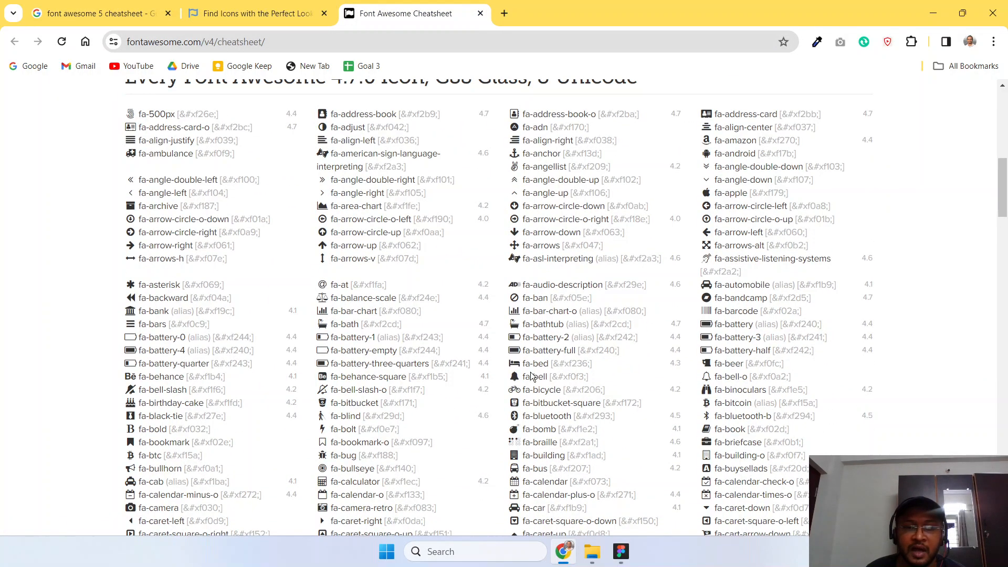
Switch to Figma, duplicate the bell Button instance beside the original, and try "nofitication" as the copy's Icon name.
left_click(621, 551)
left_click_drag(432, 296, 598, 296)
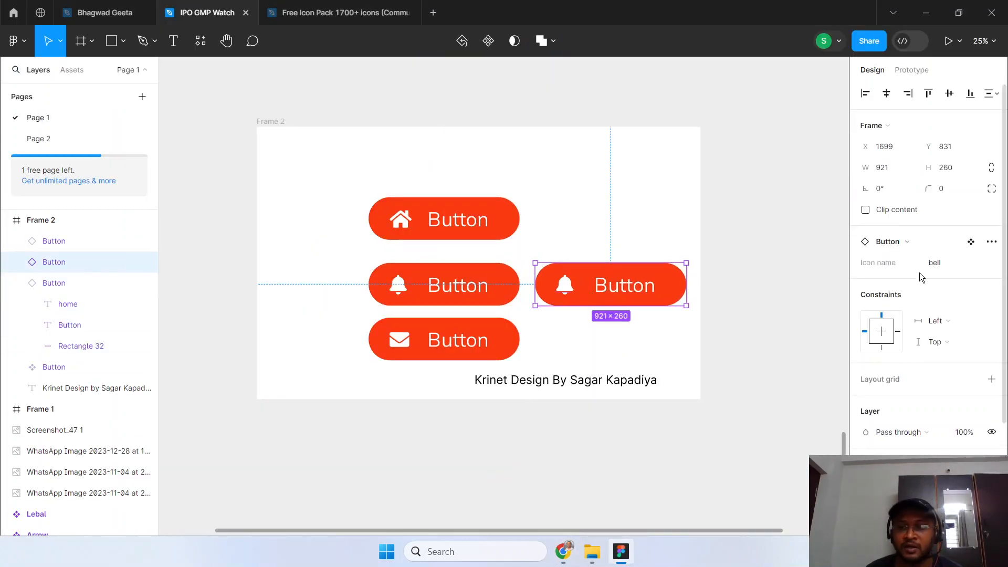
scroll(913, 332, "down", 3)
scroll(912, 331, "up", 3)
left_click(956, 264)
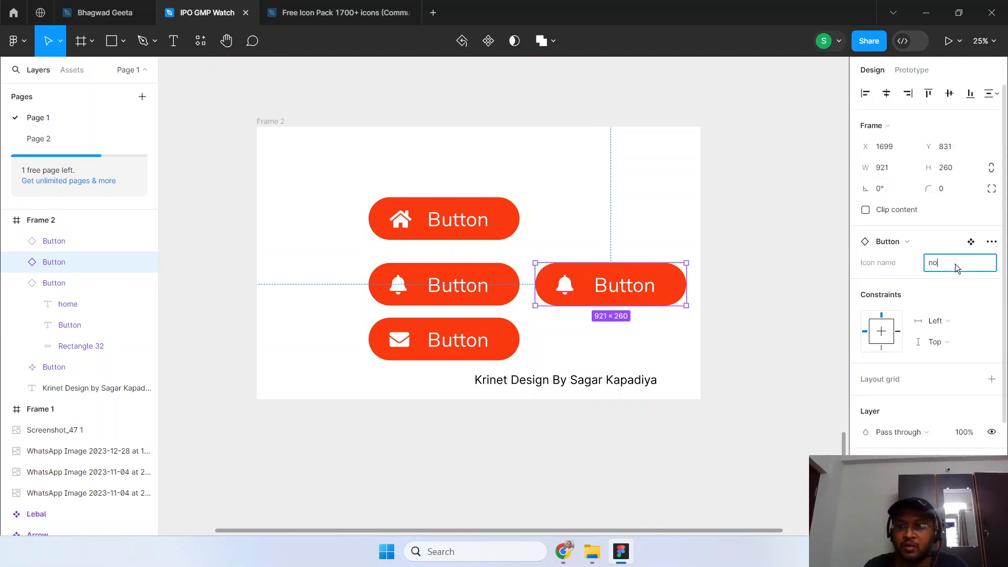
type("nofiticatoi")
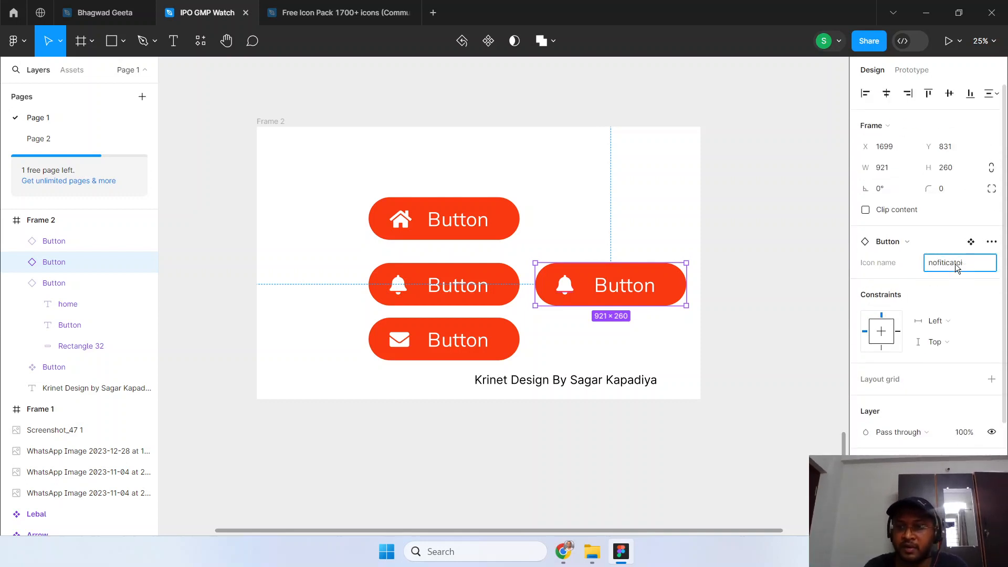
type("non")
key("Return")
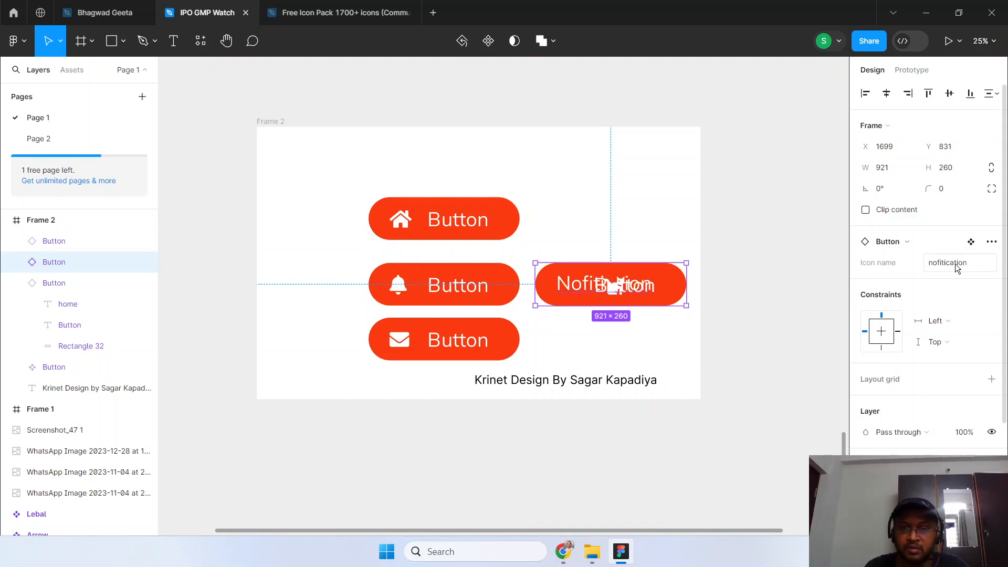
Delete the duplicated Button instance whose Icon name is "nofitication".
key("ctrl+a")
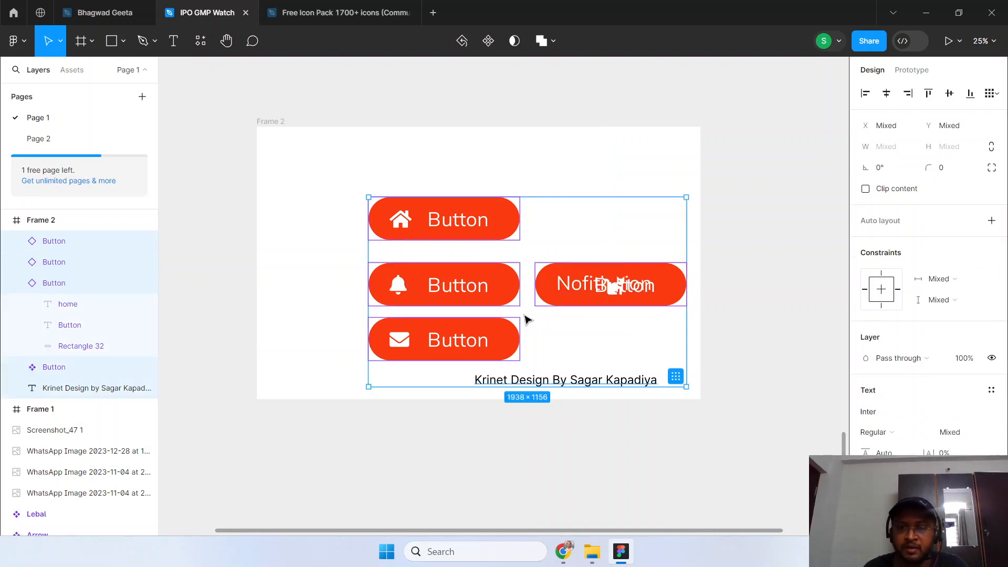
left_click(588, 302)
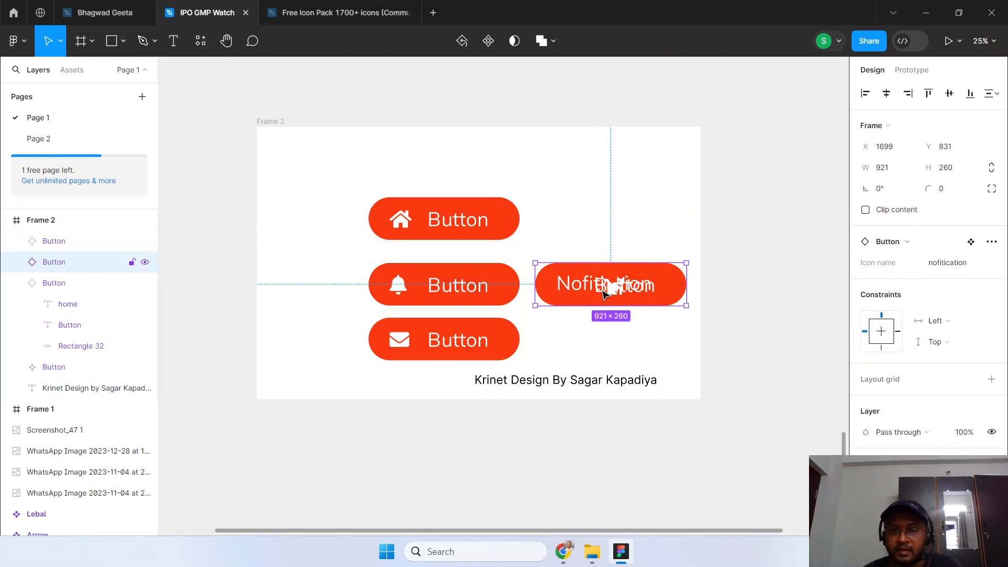
key("Delete")
Duplicate the bell Button instance to the right of the original, then switch to Chrome and check the arrow icon names in the Font Awesome Cheatsheet.
left_click(425, 288)
left_click_drag(410, 287, 574, 280)
left_click(564, 551)
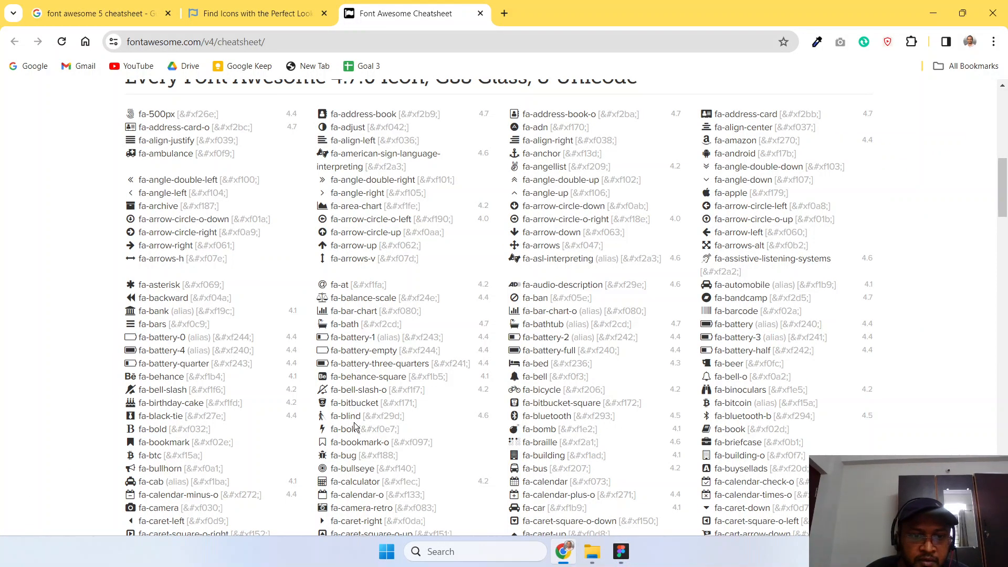
scroll(353, 421, "down", 1)
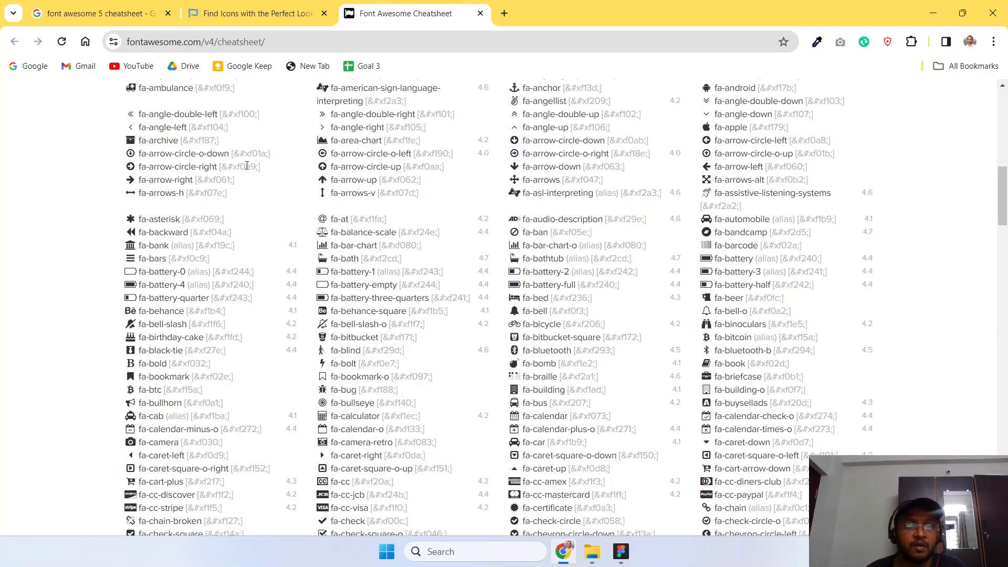
Switch back to Figma, set the duplicated Button instance's Icon name property to "arrow-left", and deselect it.
key("alt+Tab")
left_click(949, 264)
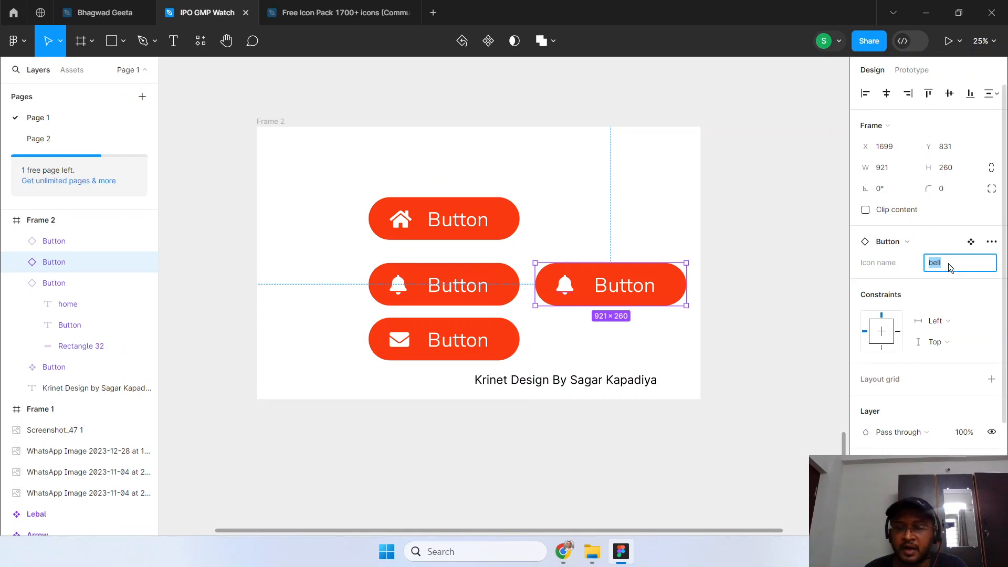
type("arrow")
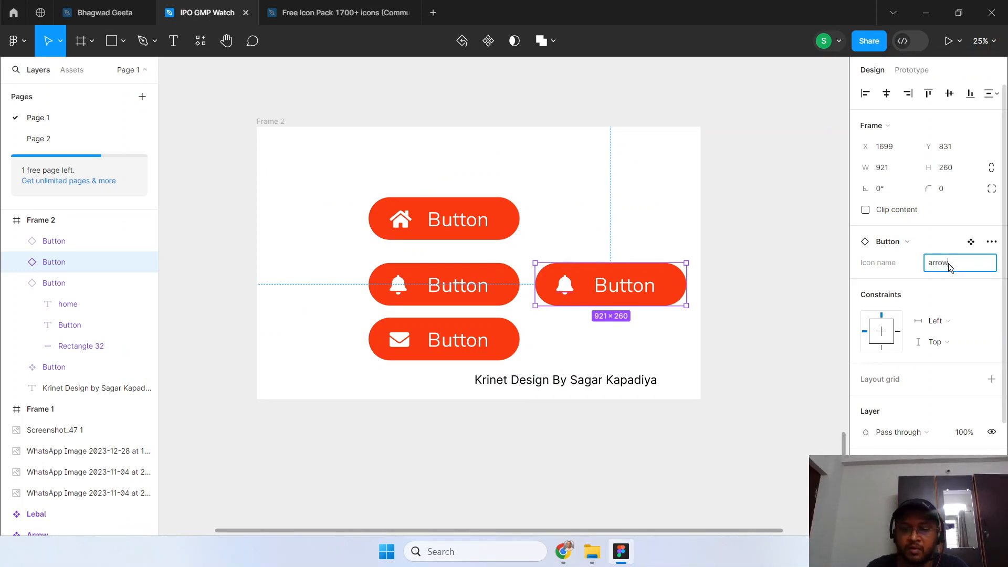
type("-left")
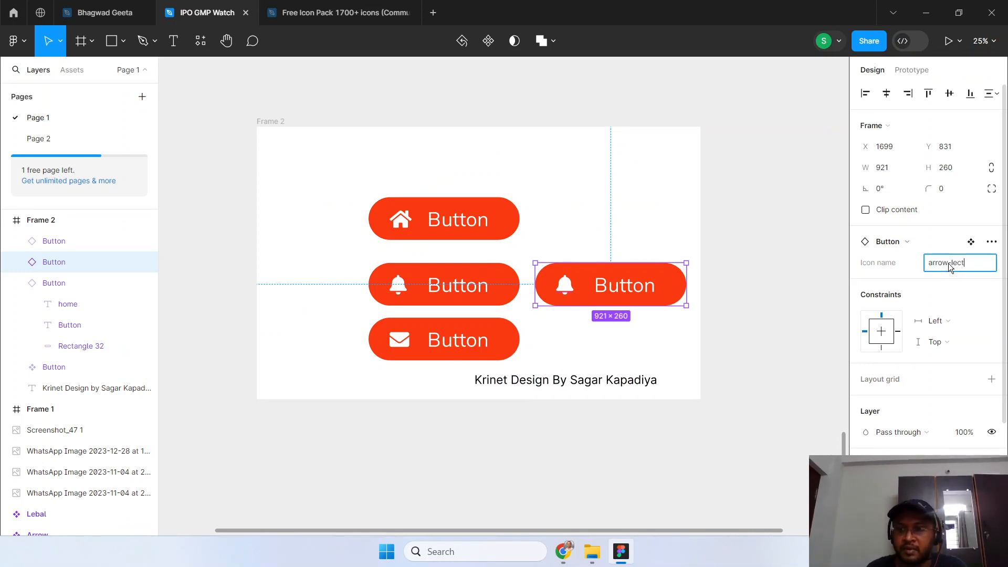
key("Return")
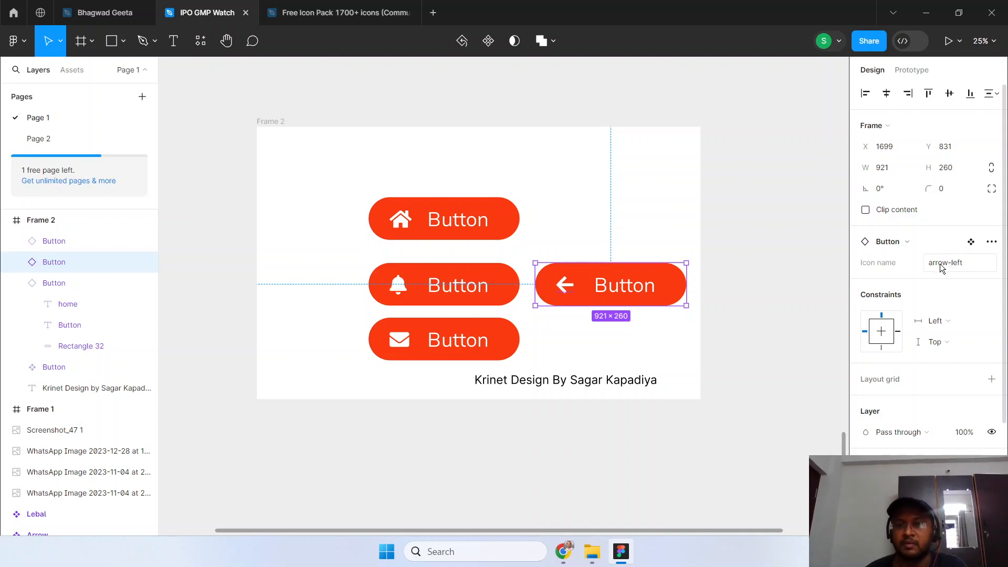
left_click(748, 329)
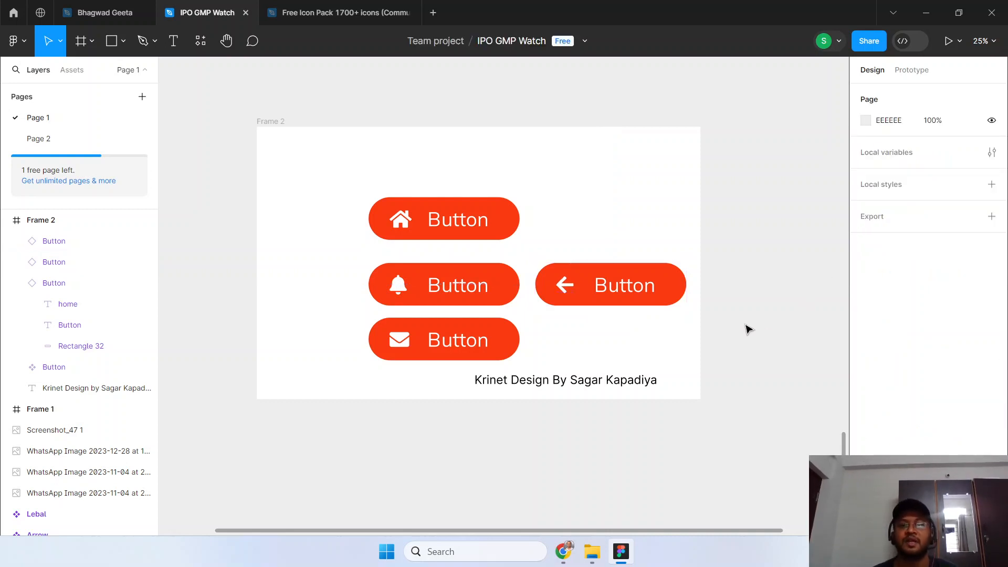